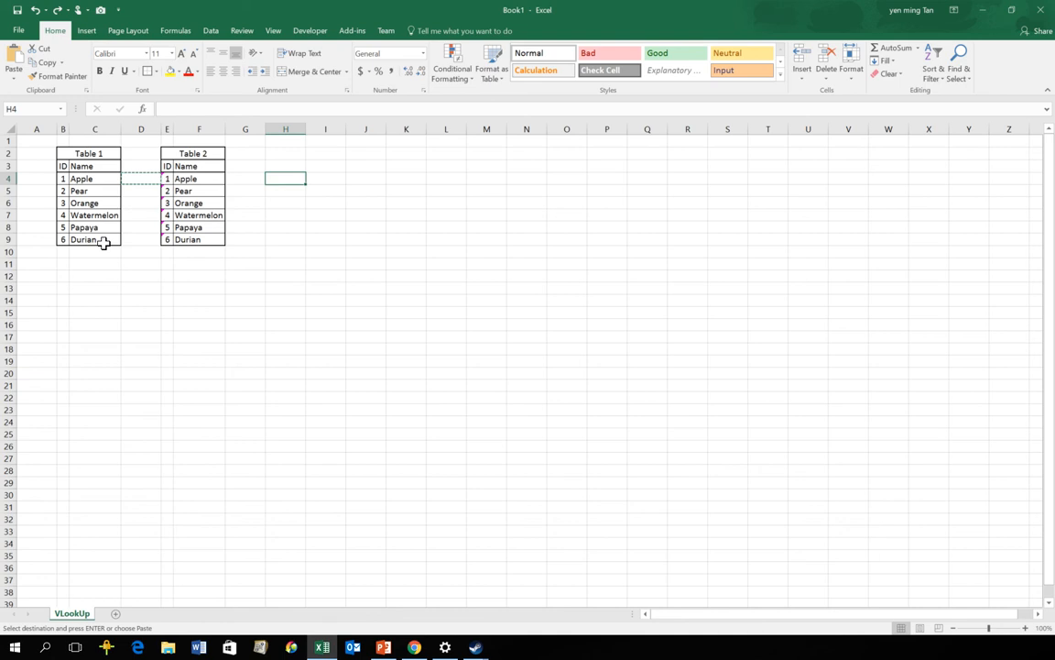
pyautogui.moveTo(321, 192); pyautogui.dragTo(343, 202)
pyautogui.click(368, 177)
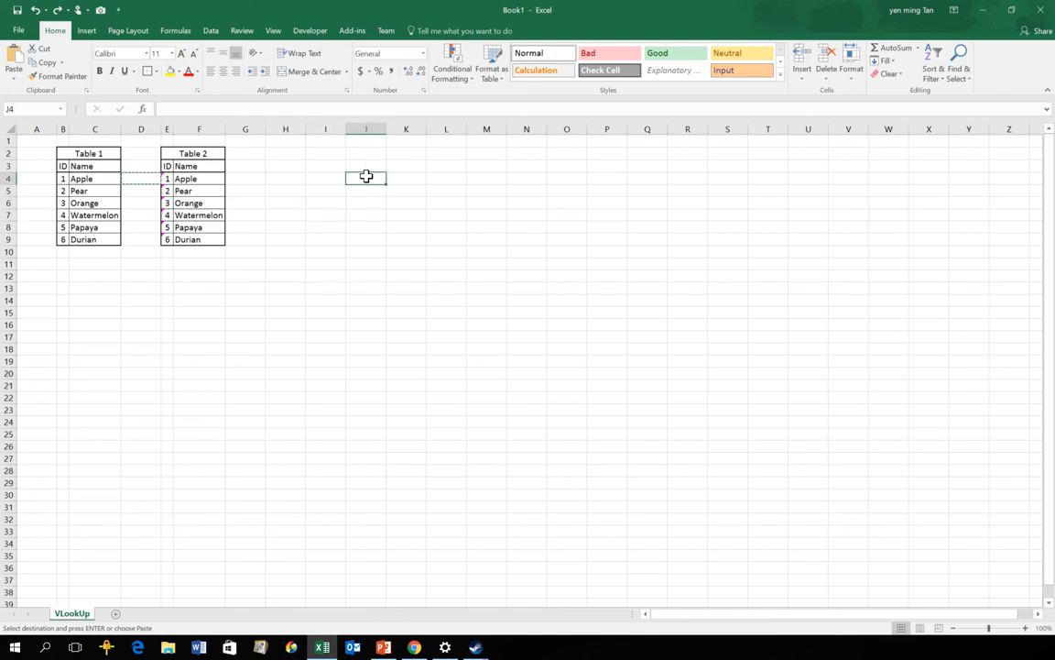
pyautogui.click(291, 166)
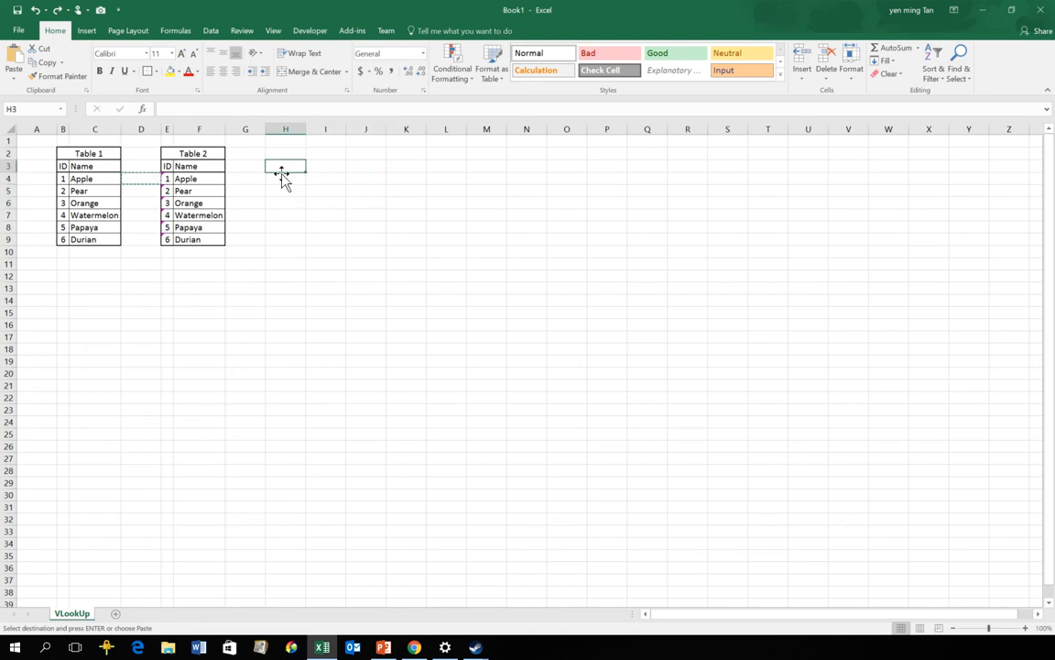
pyautogui.moveTo(102, 157); pyautogui.dragTo(112, 241)
pyautogui.moveTo(212, 156); pyautogui.dragTo(197, 251)
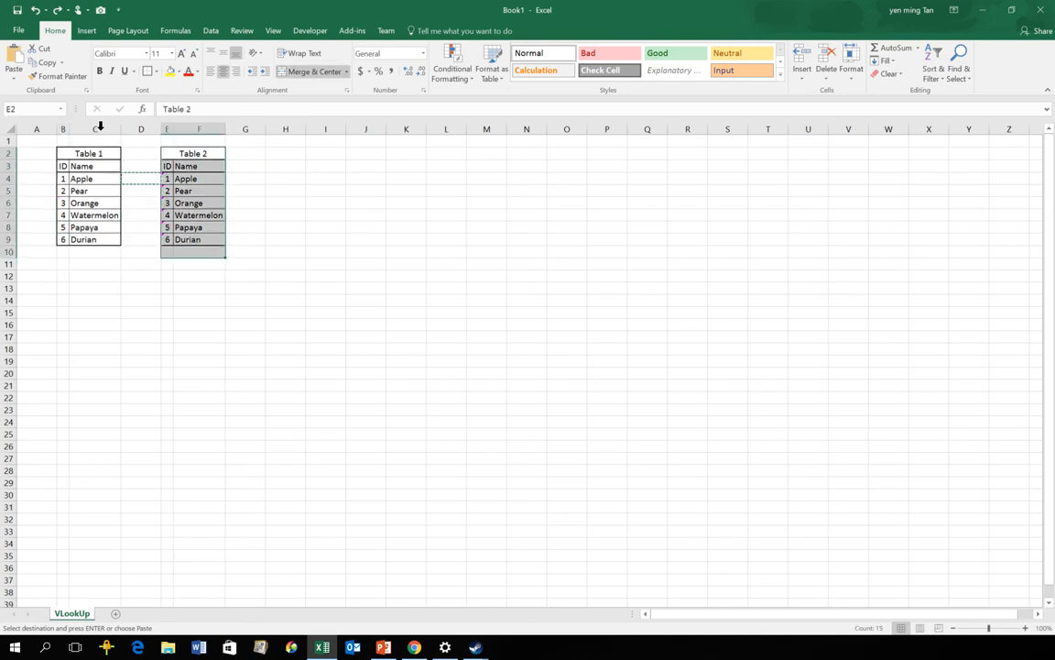
pyautogui.click(295, 187)
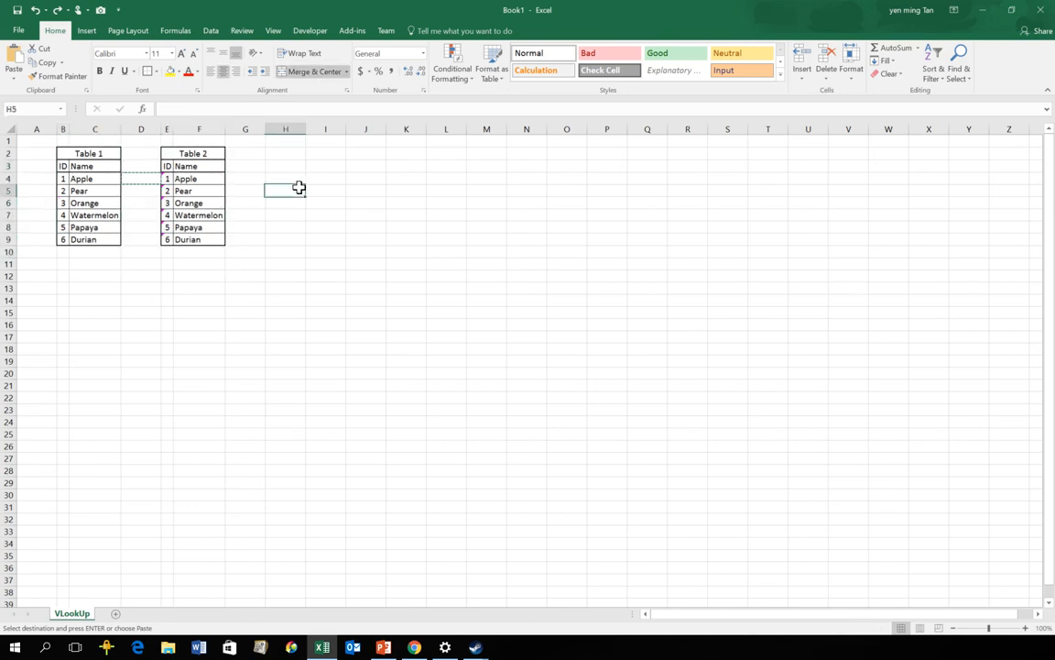
# Enter a VLOOKUP formula in H3 that looks up 1 in $B$2:$C$9, returning column 2 with an exact match (FALSE).
pyautogui.click(293, 163)
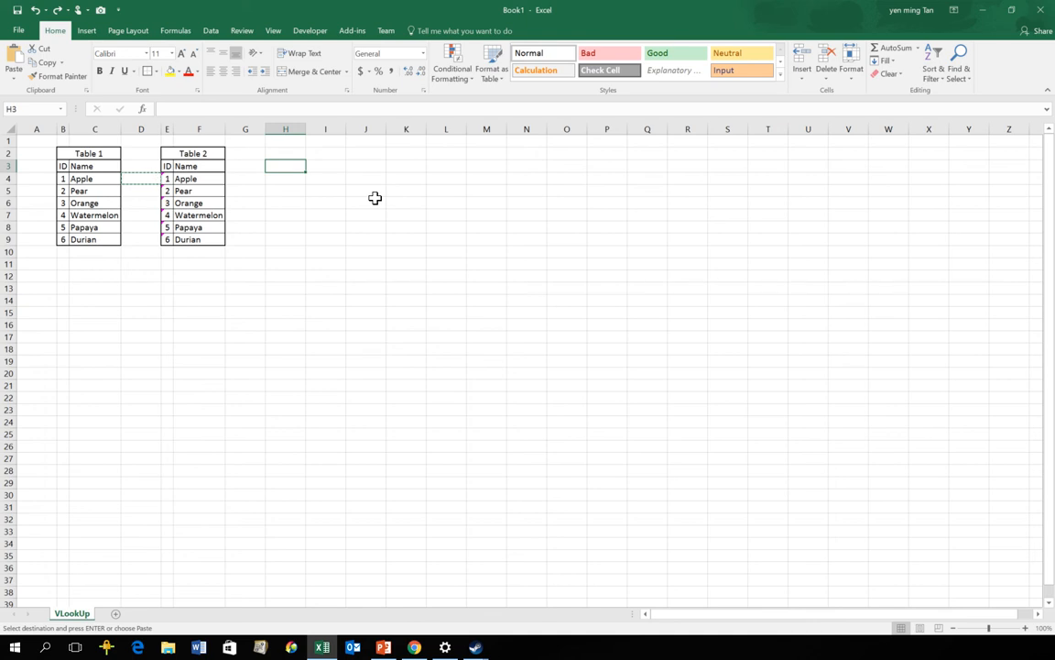
pyautogui.write('=vlook')
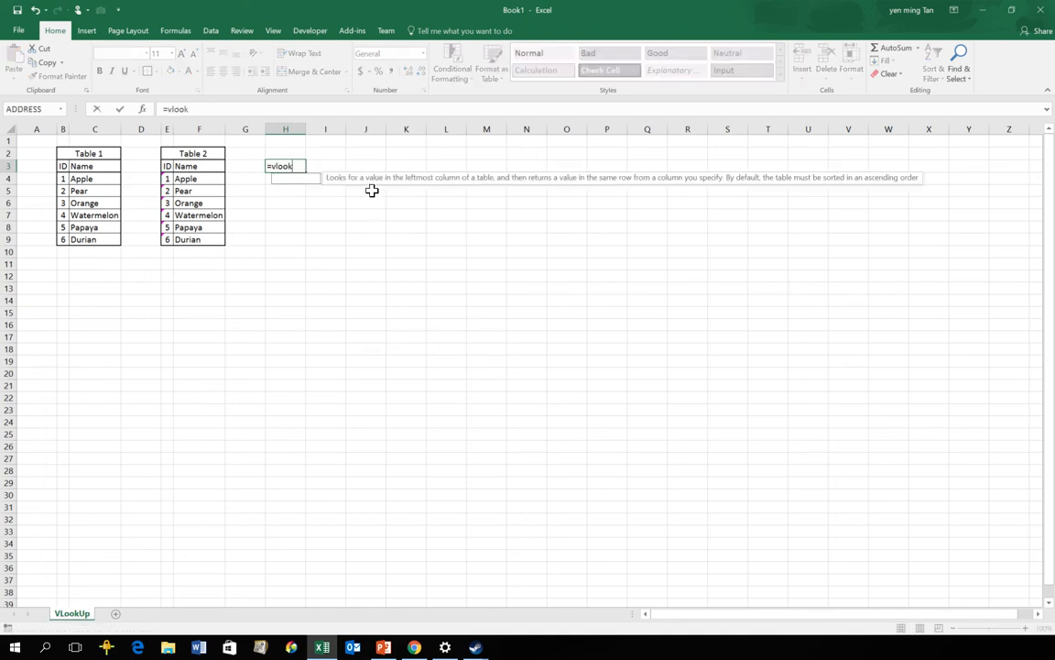
pyautogui.write('up(1,')
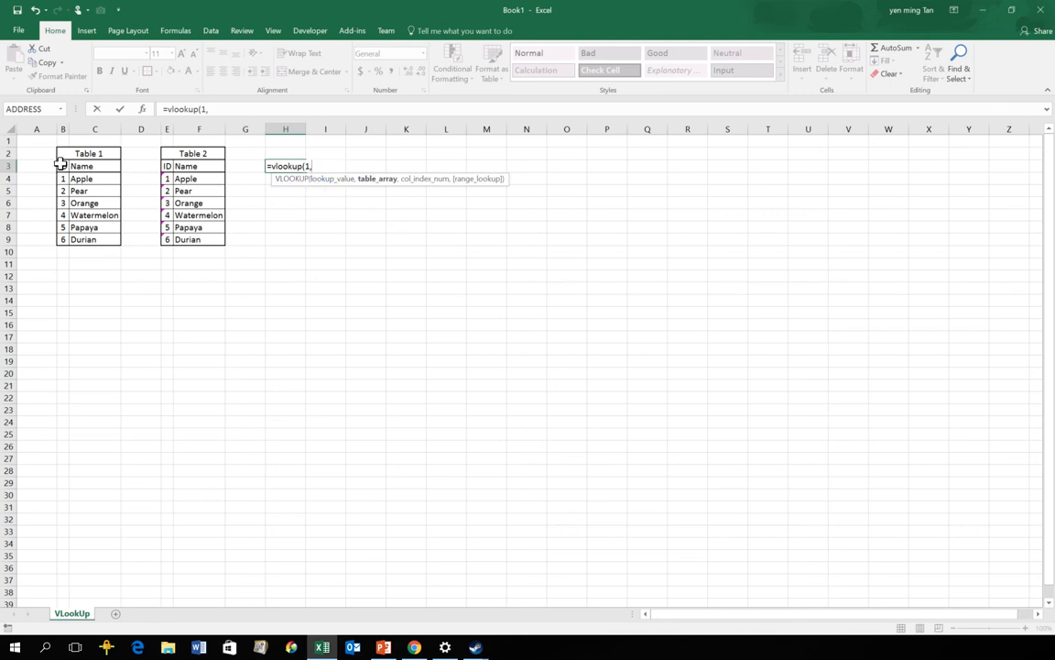
pyautogui.moveTo(60, 152); pyautogui.dragTo(62, 235)
pyautogui.press('F4')
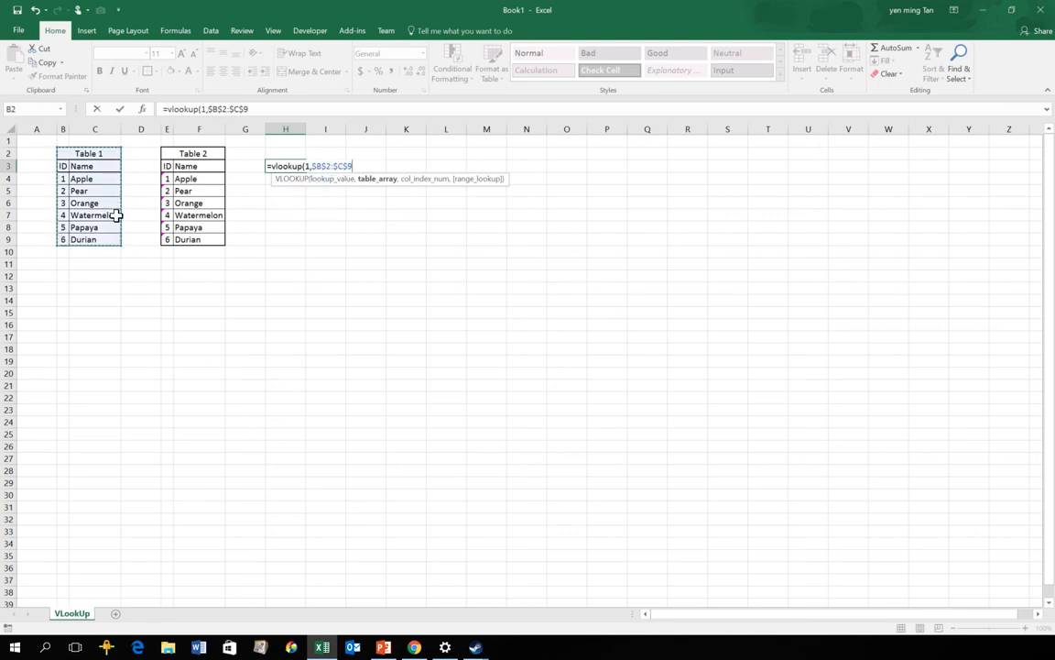
pyautogui.write(',2,false)')
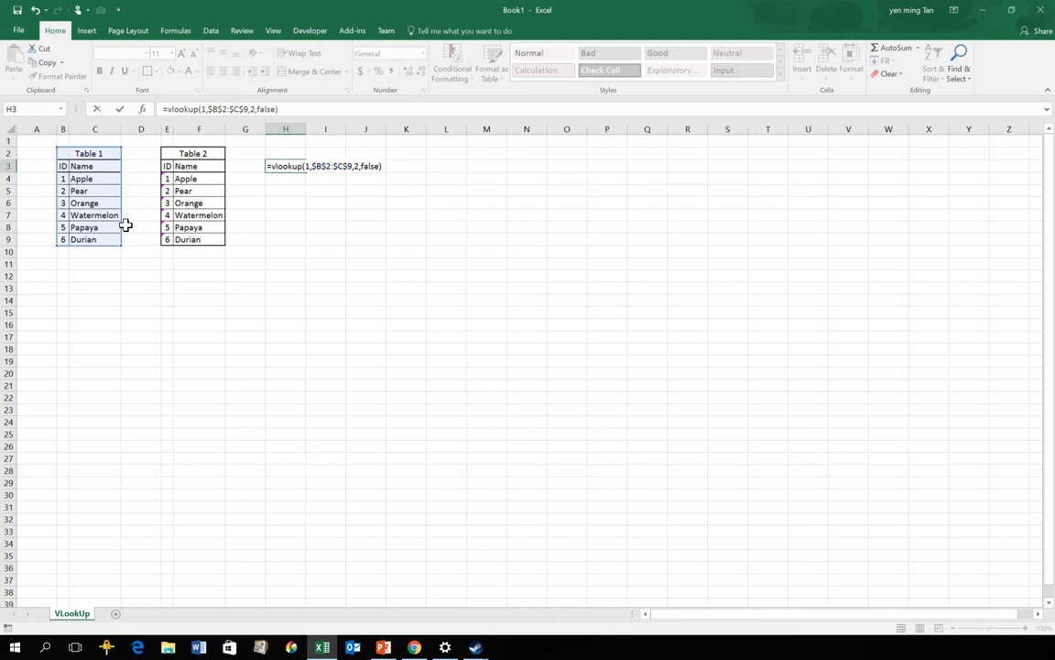
pyautogui.press('Return')
pyautogui.press('Up')
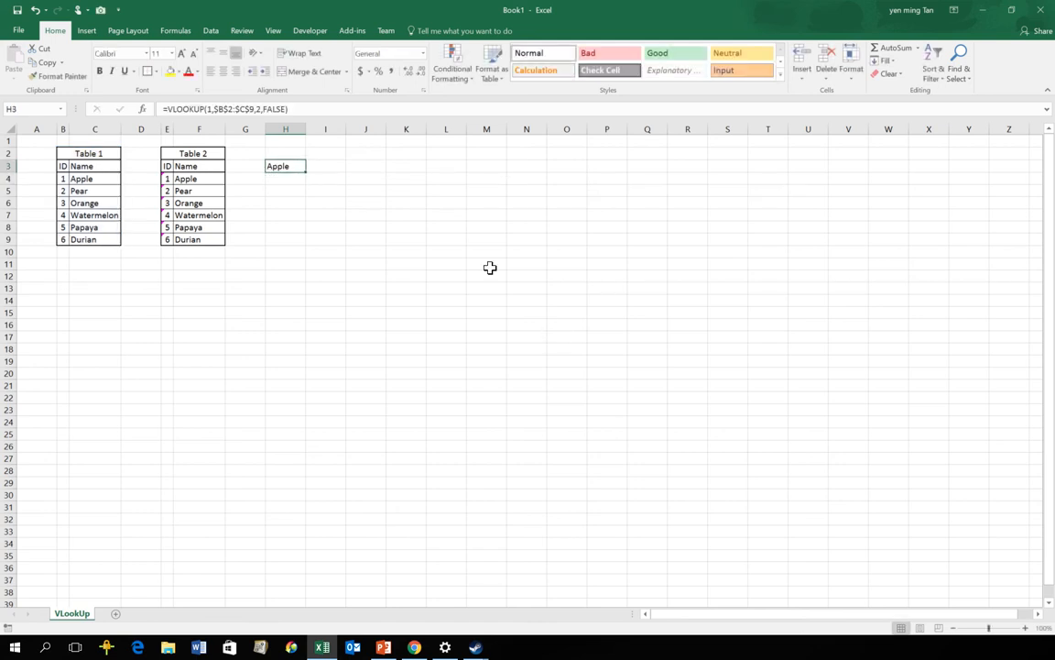
# Label the lookup result columns "Table 1" in H2 and "Table 2" in I2.
pyautogui.click(338, 167)
pyautogui.click(285, 152)
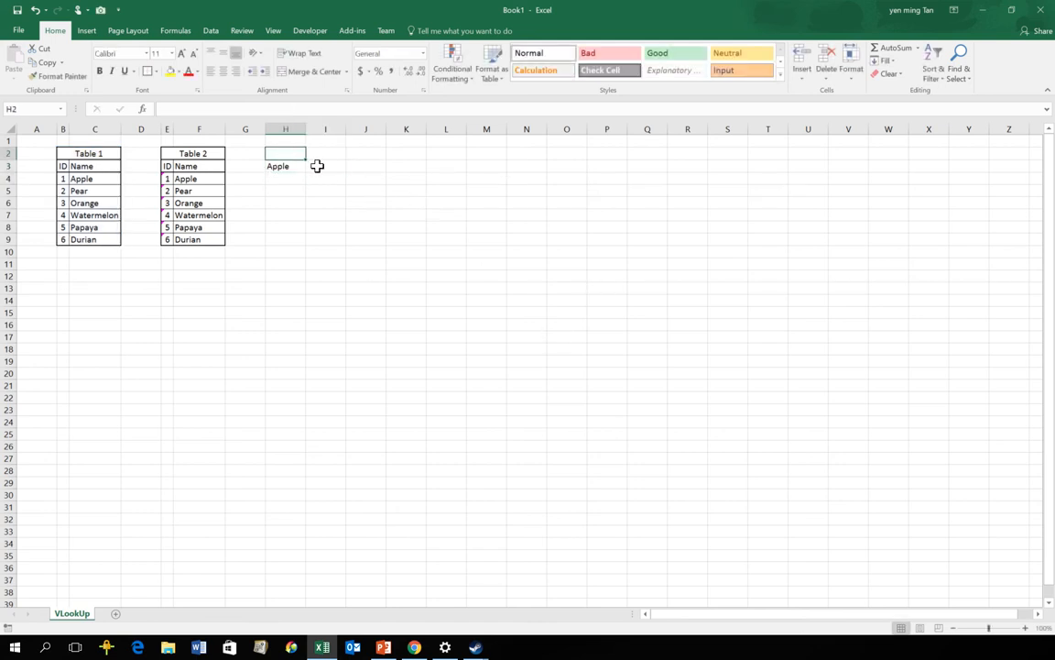
pyautogui.write('Table 1')
pyautogui.press('Tab')
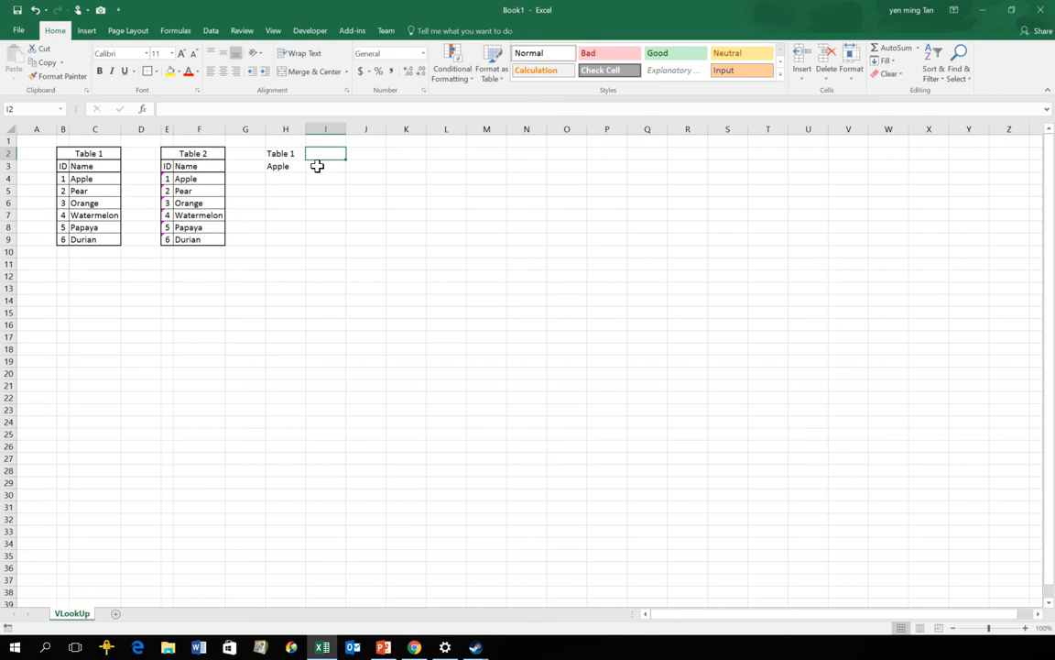
pyautogui.click(317, 166)
pyautogui.write('able')
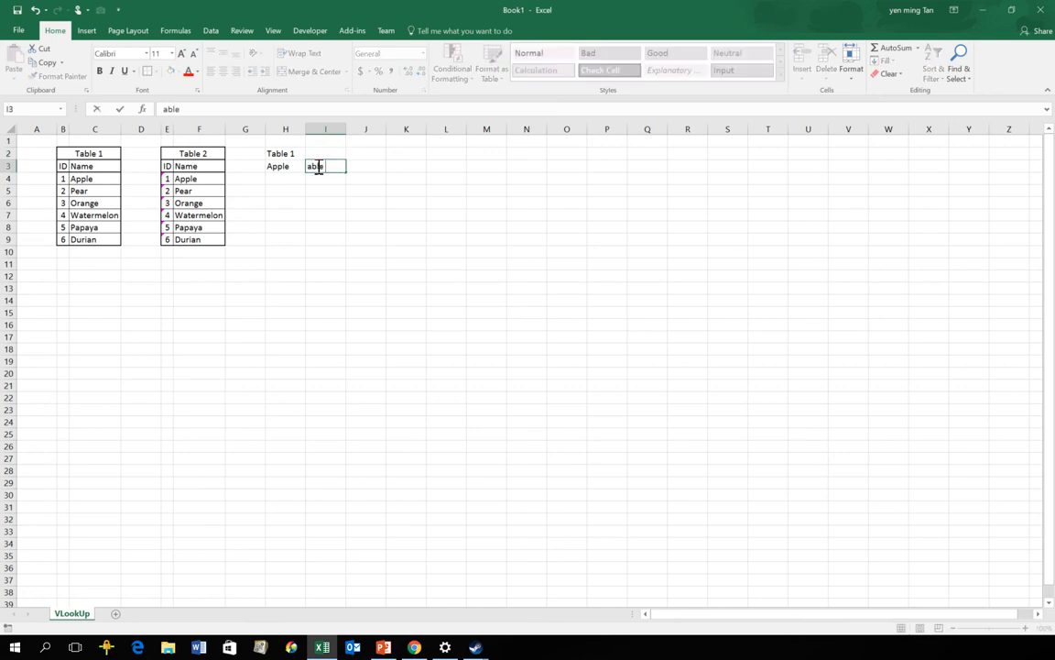
pyautogui.press('Escape')
pyautogui.press('Up')
pyautogui.write('Tabl')
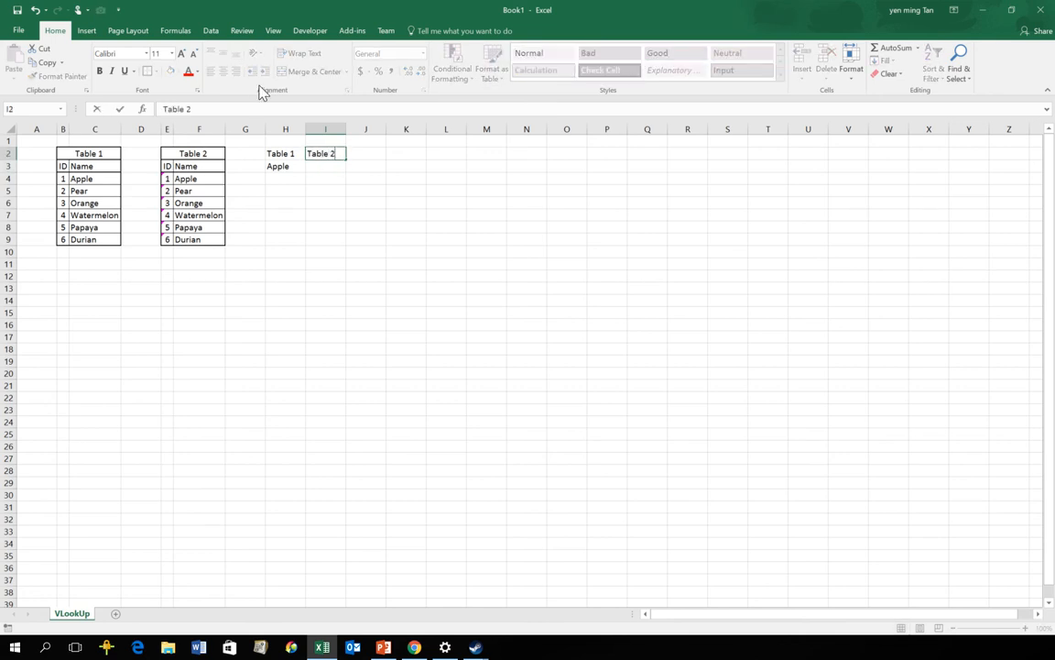
pyautogui.press('Return')
# Enter a VLOOKUP formula in I3 that looks up 1 in $E$2:$F$9, returning column 2 with an exact match (FALSE).
pyautogui.write('=vlookup(')
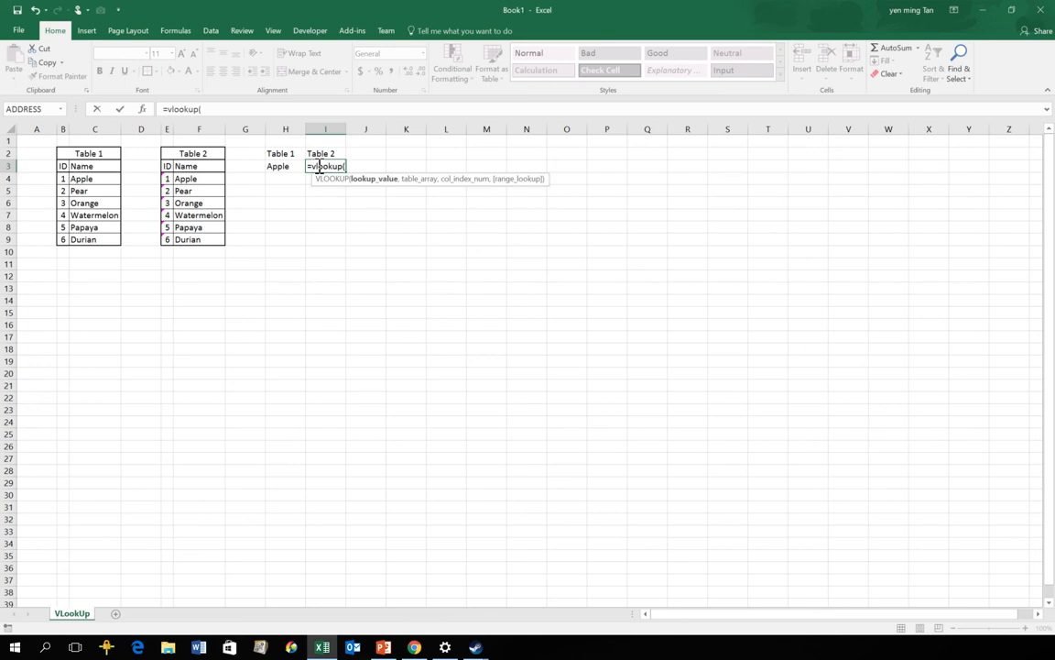
pyautogui.write('1,')
pyautogui.moveTo(216, 153); pyautogui.dragTo(205, 236)
pyautogui.press('F4')
pyautogui.write(',2,false)')
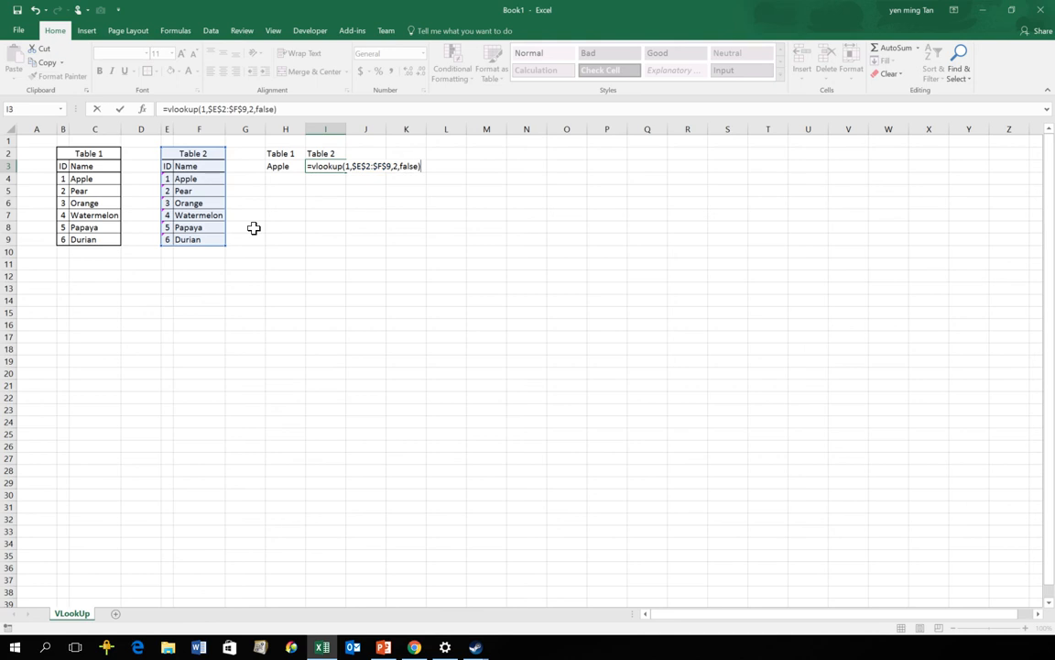
pyautogui.press('Return')
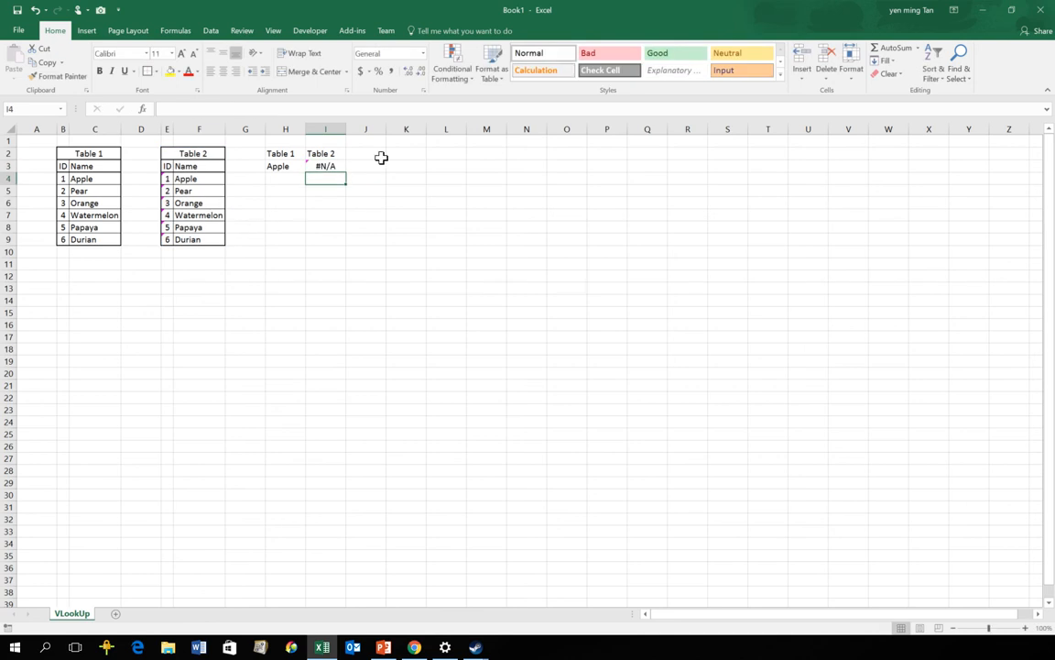
# Examine the I3 formula, both source tables, and the error-checking options on Table 2's ID cells E4:E9.
pyautogui.click(325, 167)
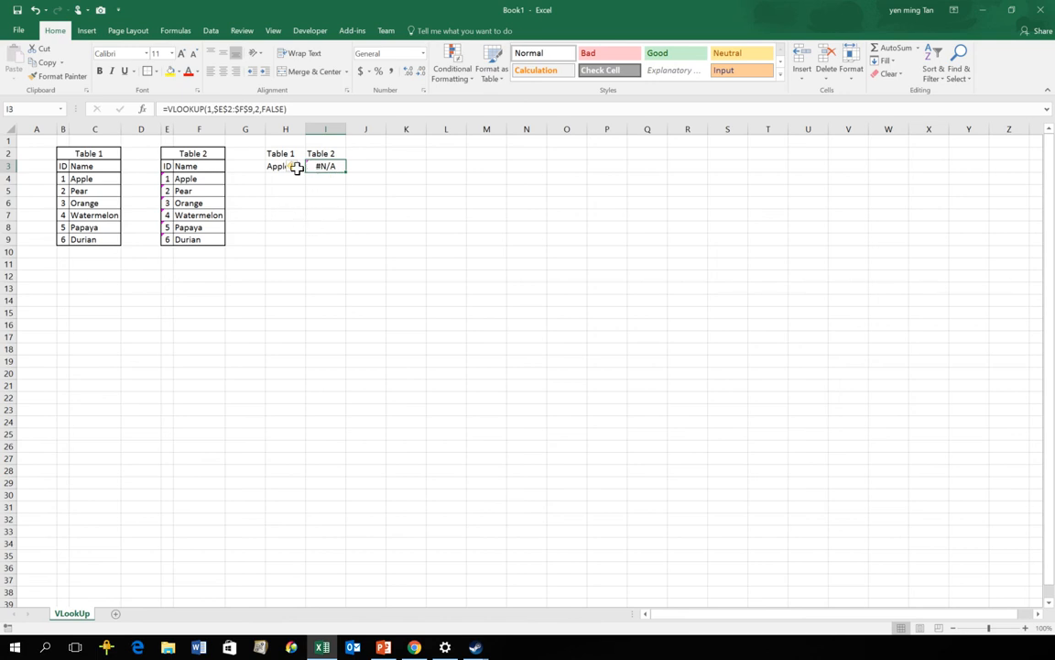
pyautogui.moveTo(292, 172)
pyautogui.moveTo(87, 152); pyautogui.dragTo(91, 239)
pyautogui.moveTo(191, 152); pyautogui.dragTo(175, 264)
pyautogui.click(131, 202)
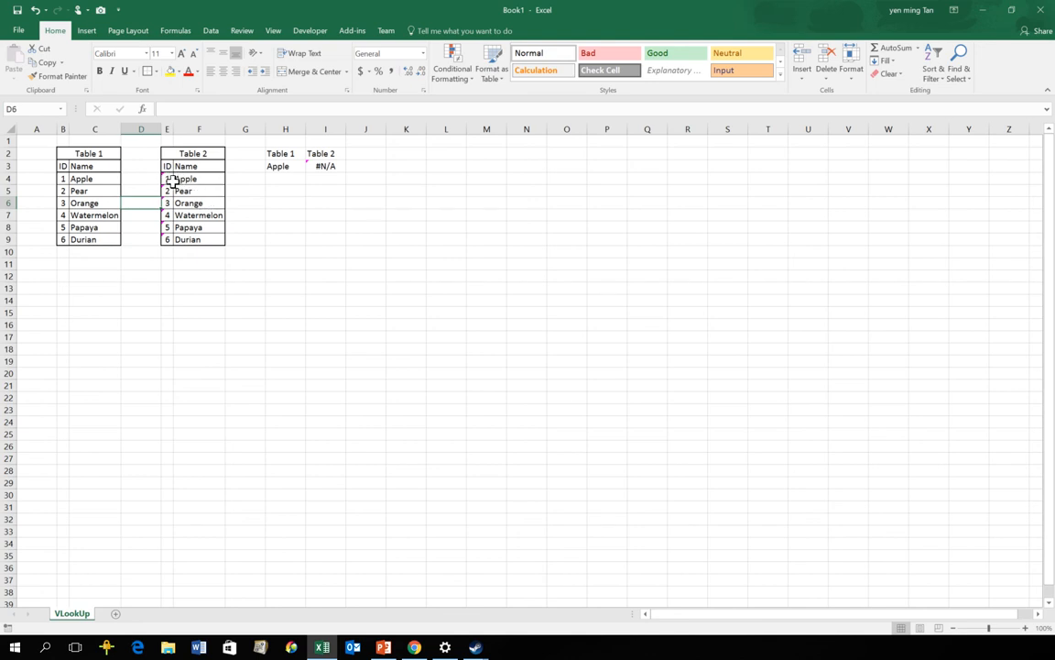
pyautogui.moveTo(171, 179); pyautogui.dragTo(164, 240)
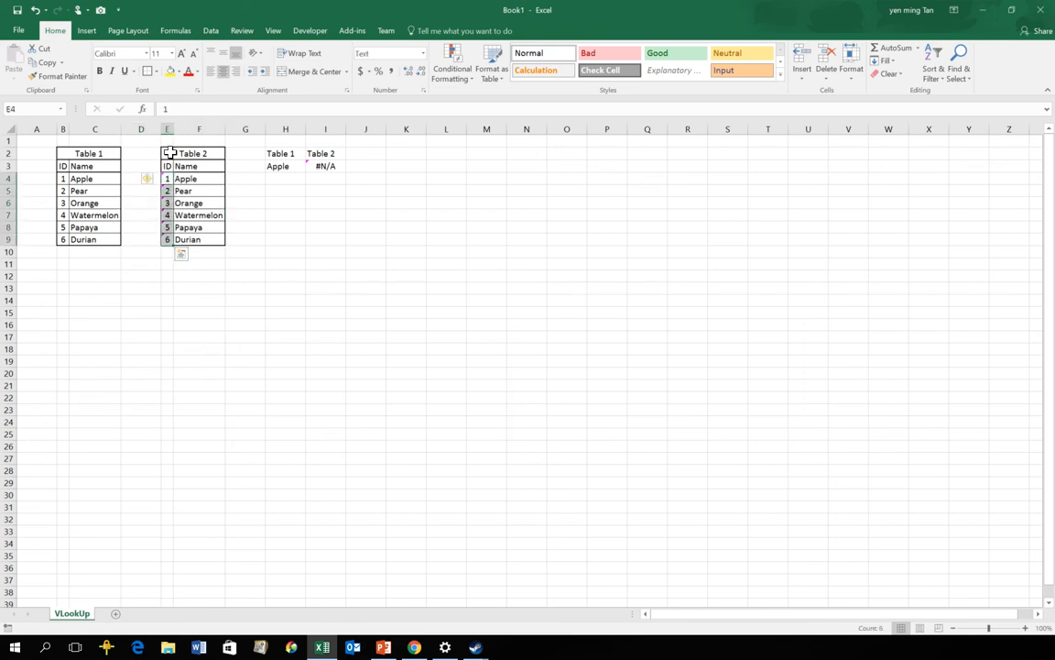
pyautogui.moveTo(148, 183)
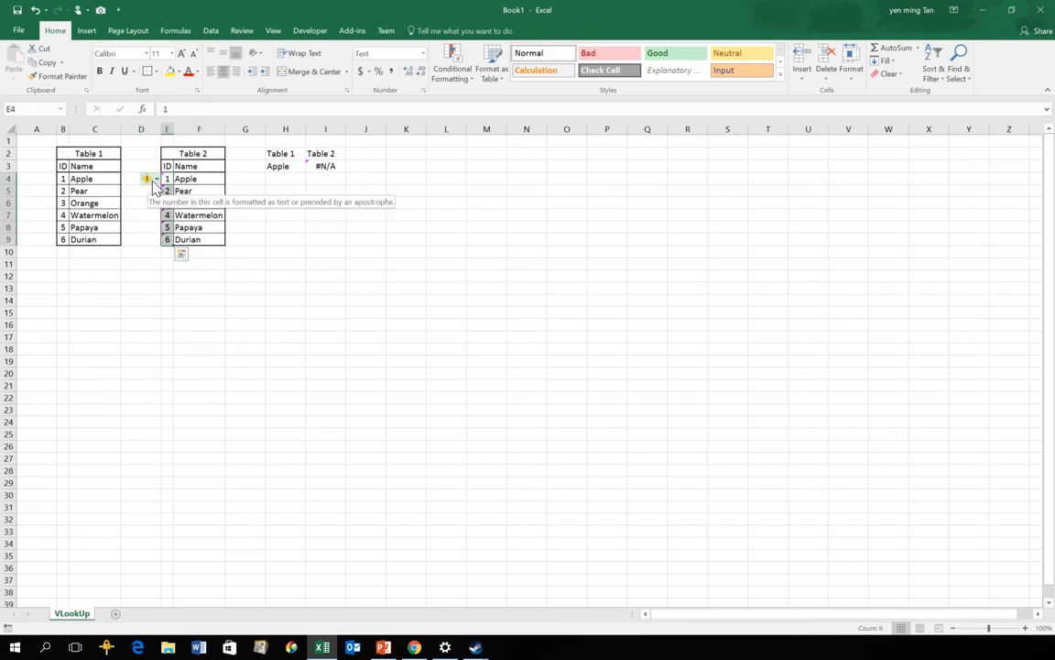
pyautogui.click(156, 180)
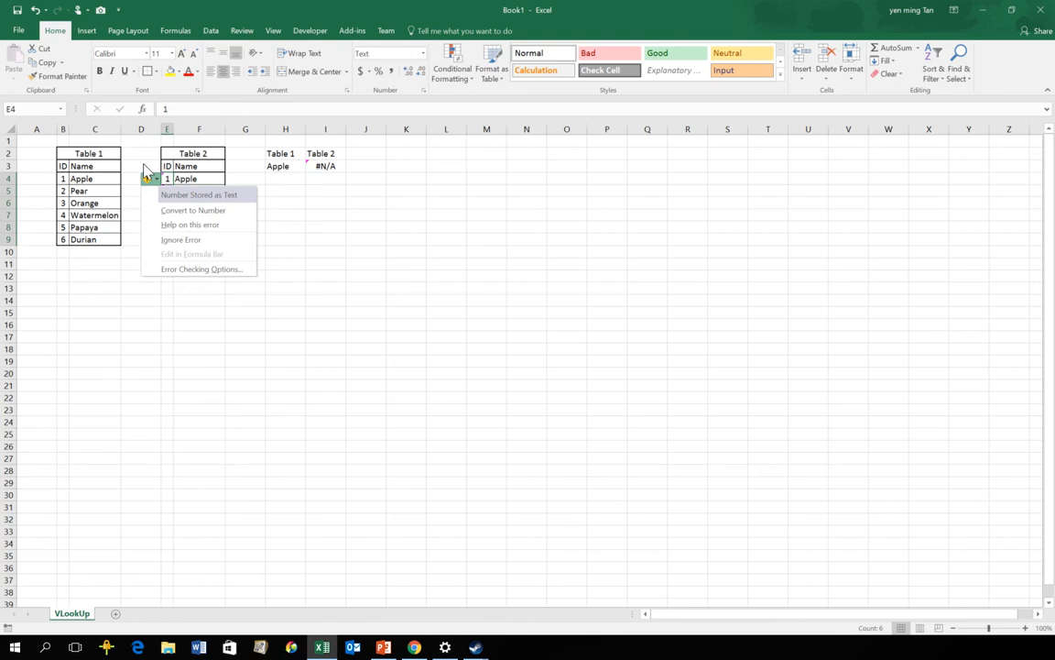
pyautogui.click(144, 168)
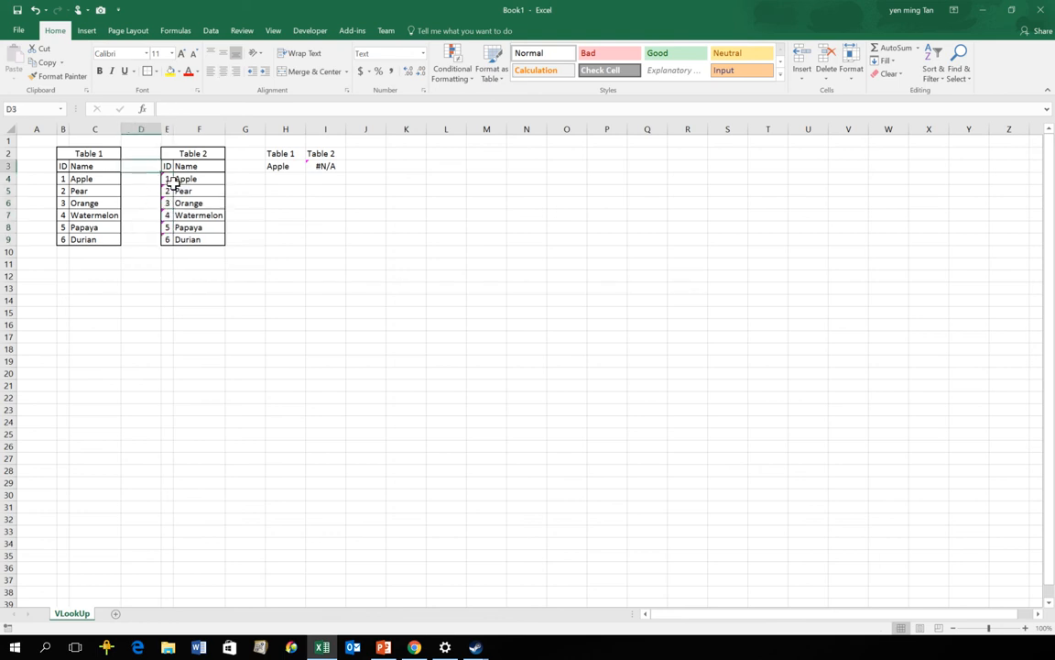
pyautogui.click(177, 179)
pyautogui.click(168, 178)
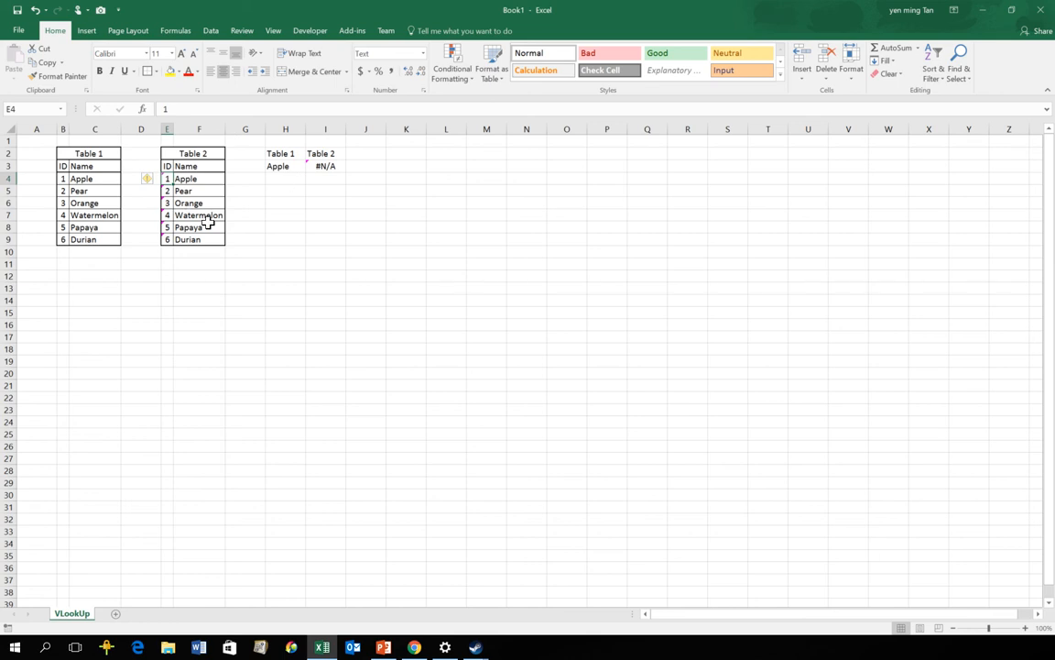
pyautogui.click(369, 181)
pyautogui.click(167, 179)
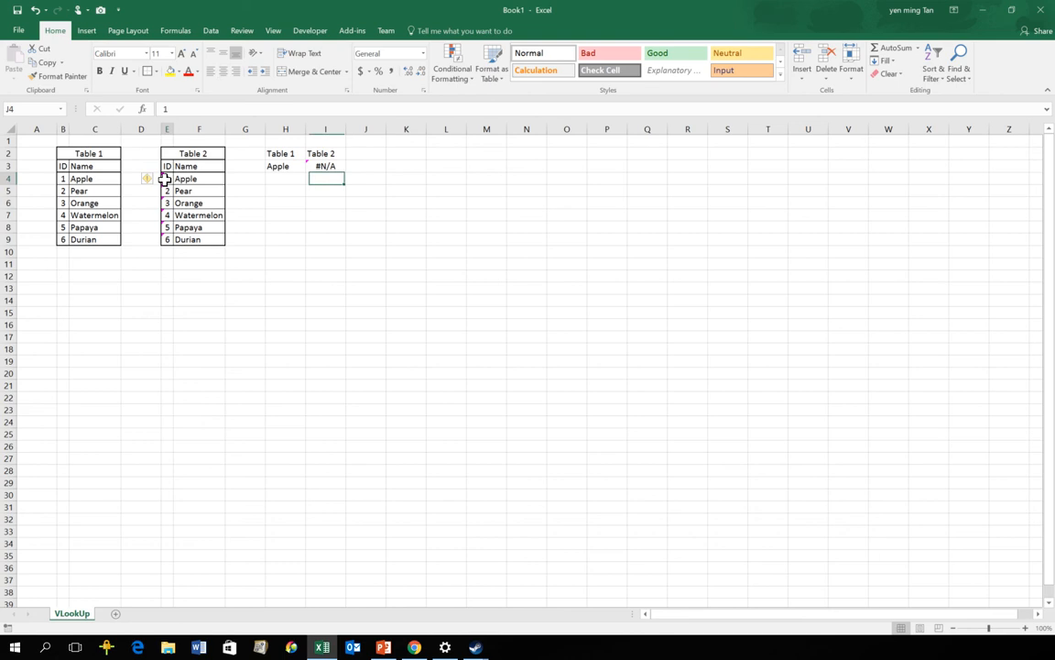
# Edit the I3 formula so its lookup value is the text "1" in quotation marks.
pyautogui.click(323, 163)
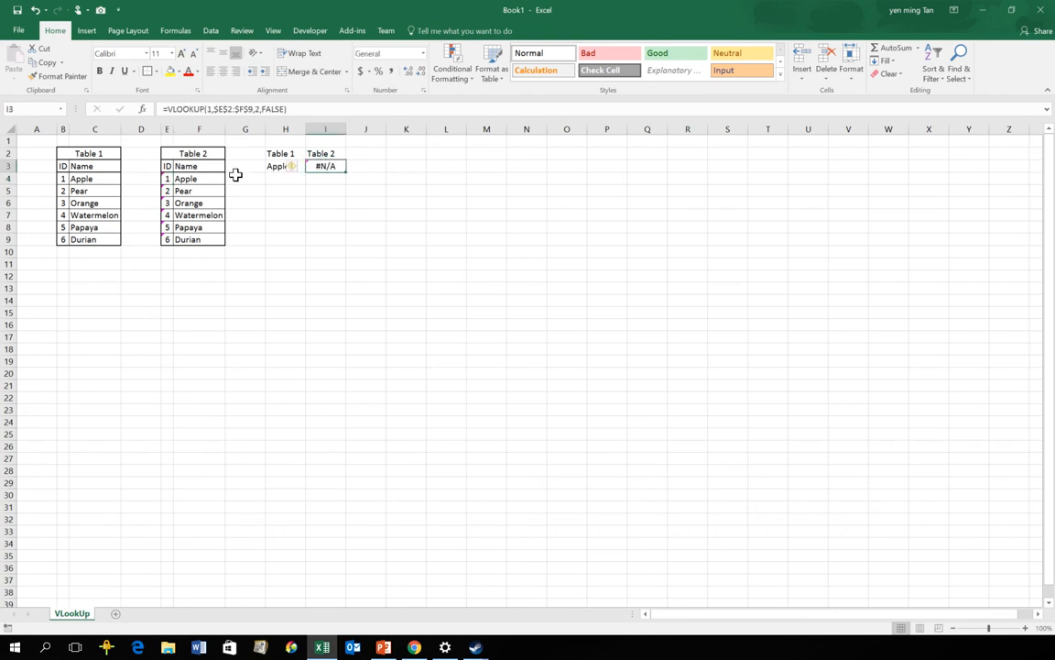
pyautogui.click(207, 109)
pyautogui.write('"1')
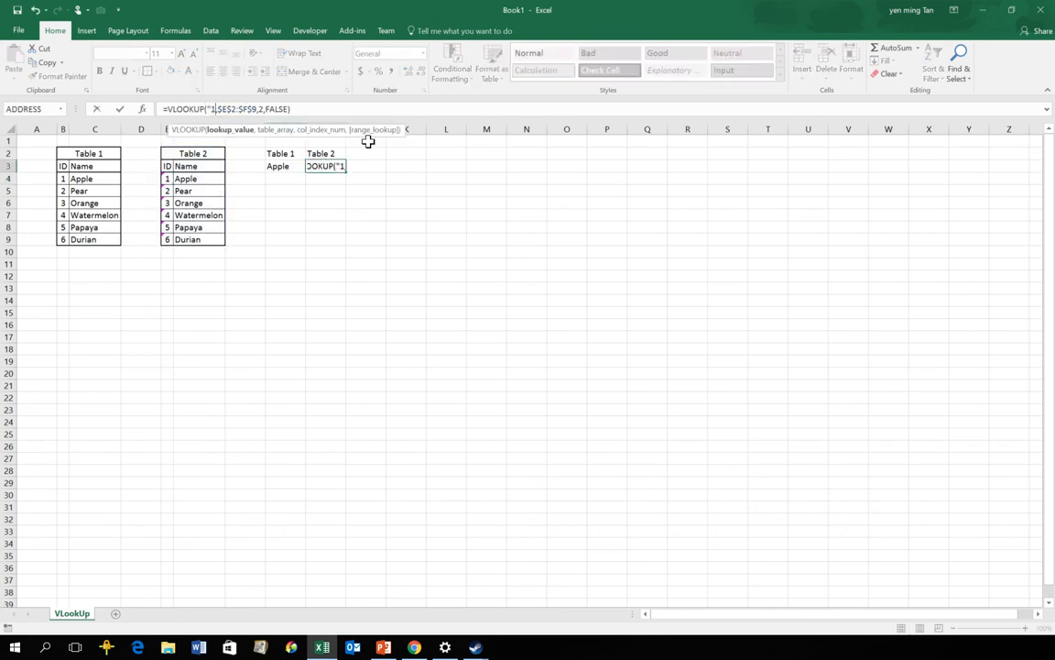
pyautogui.write('"')
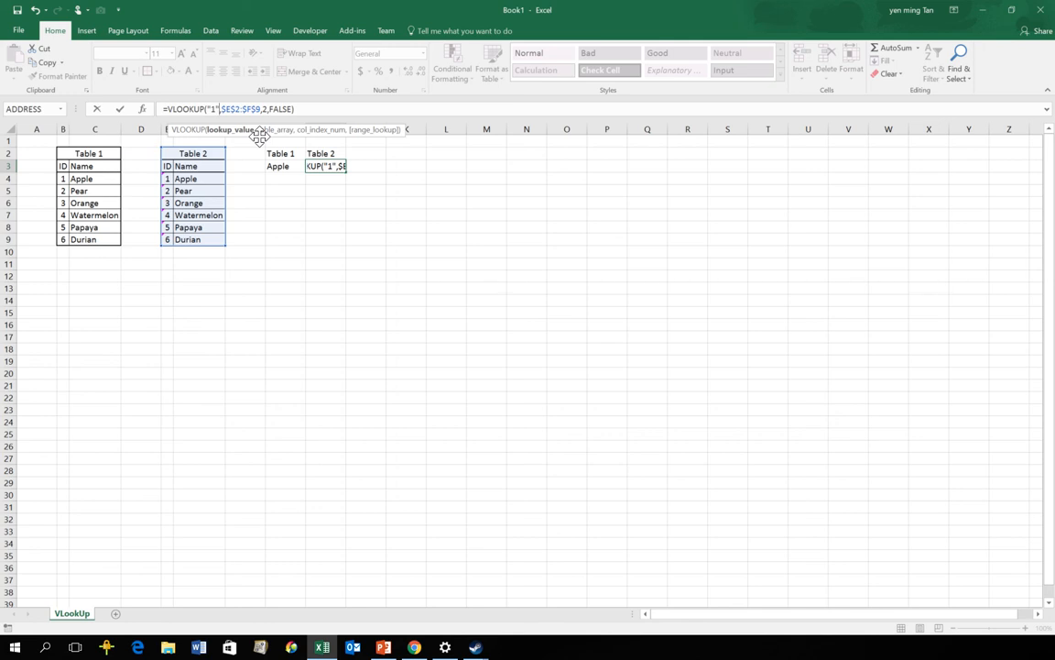
pyautogui.press('Return')
pyautogui.press('Up')
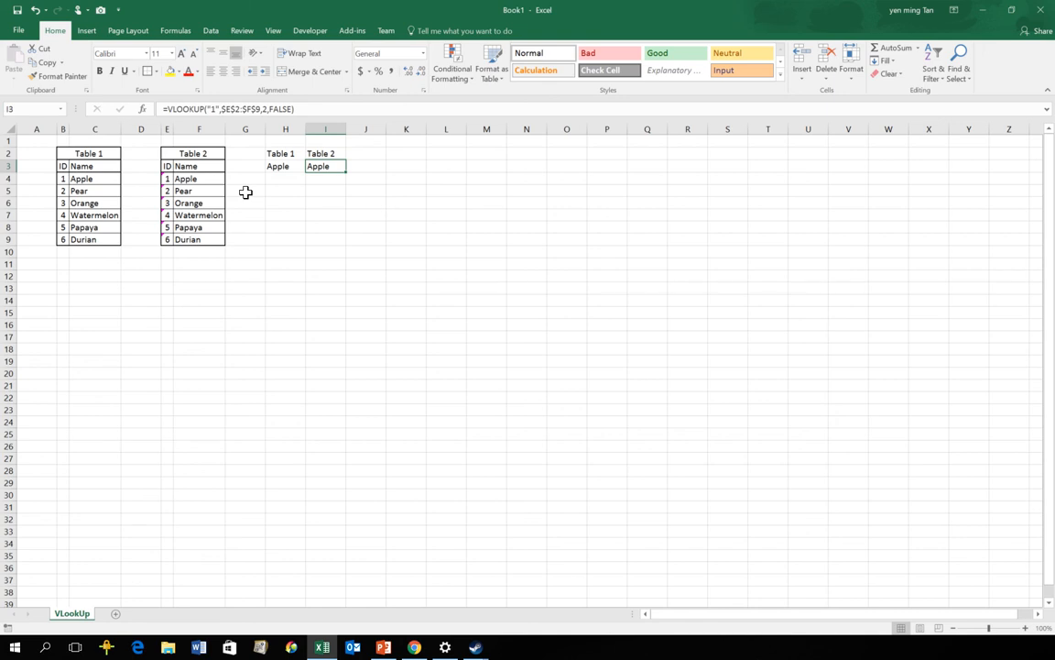
# Convert Table 2's IDs in E4:E9 from text to numbers.
pyautogui.click(284, 190)
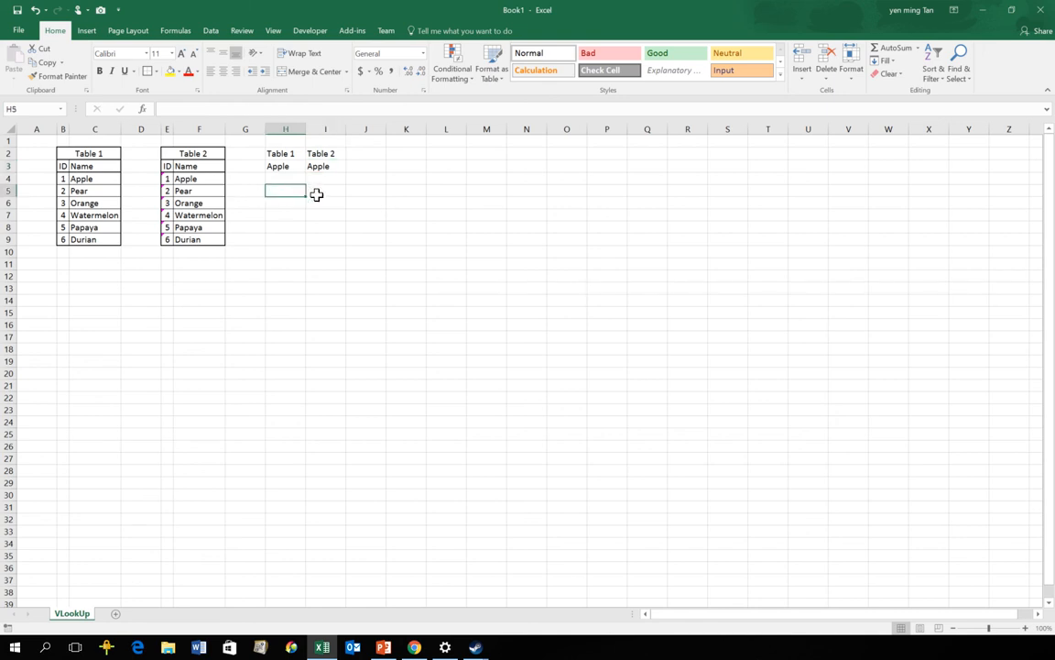
pyautogui.moveTo(167, 180); pyautogui.dragTo(165, 240)
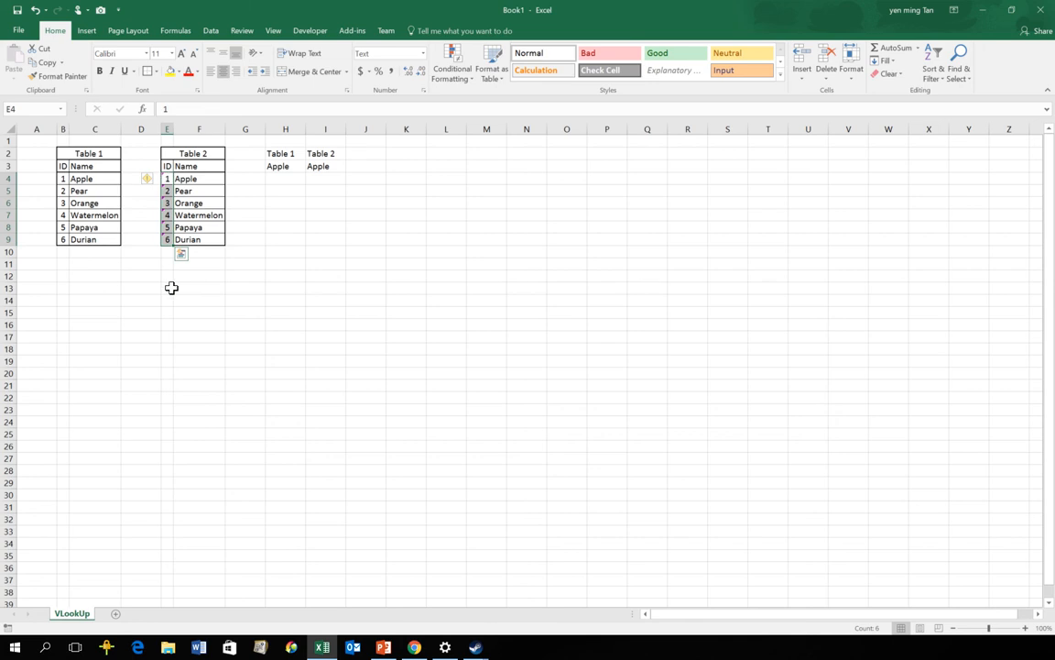
pyautogui.click(149, 179)
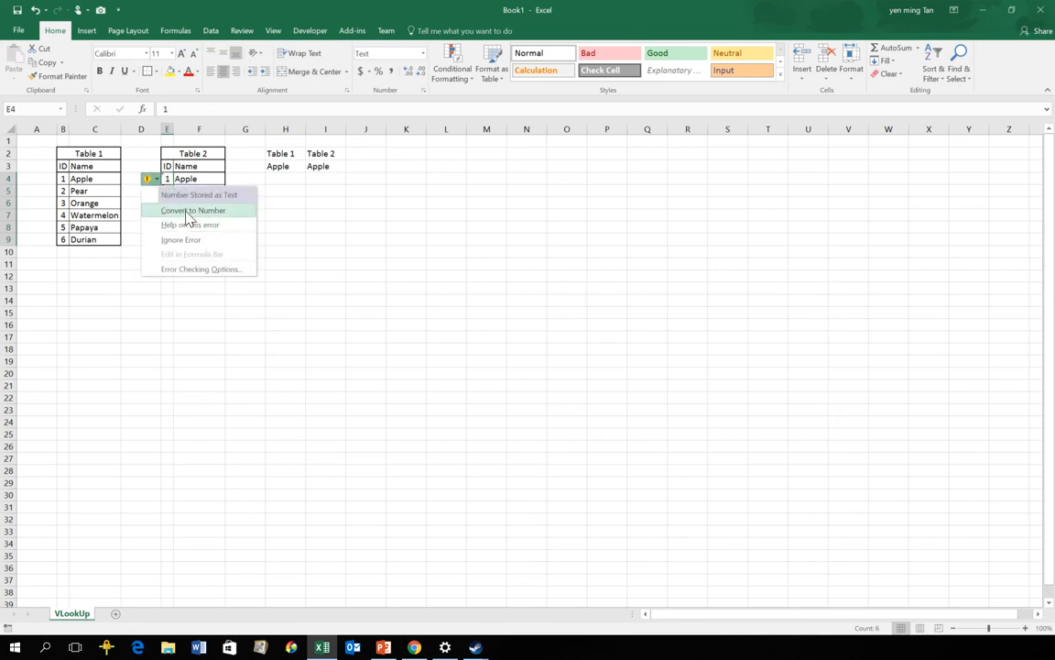
pyautogui.click(193, 210)
pyautogui.click(325, 274)
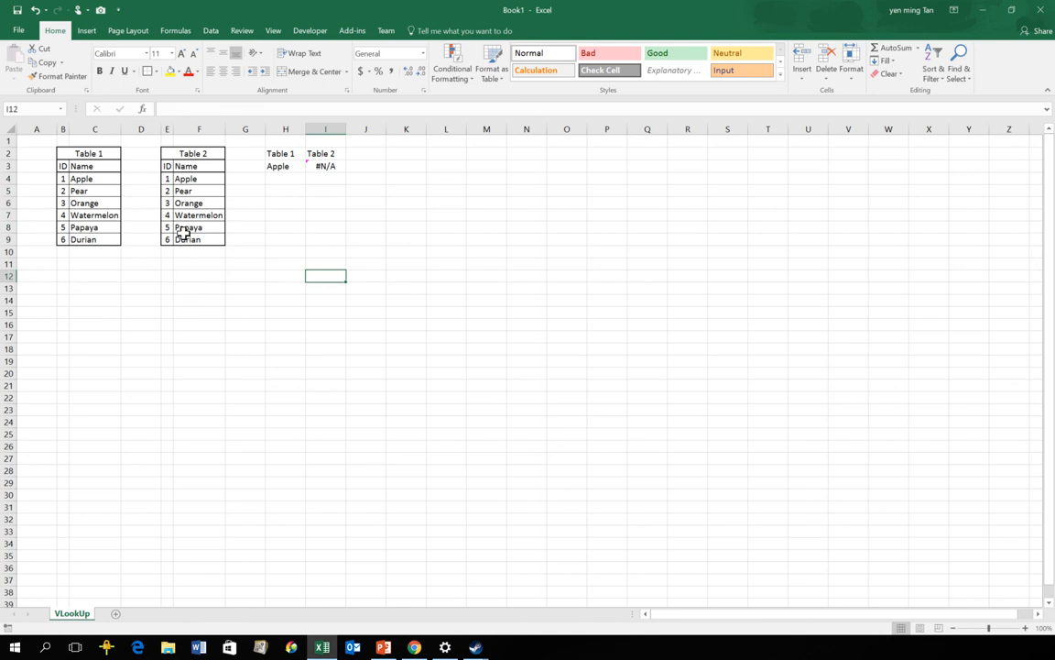
# Edit the I3 formula so its lookup value is the number 1, without quotation marks.
pyautogui.moveTo(168, 182); pyautogui.dragTo(169, 239)
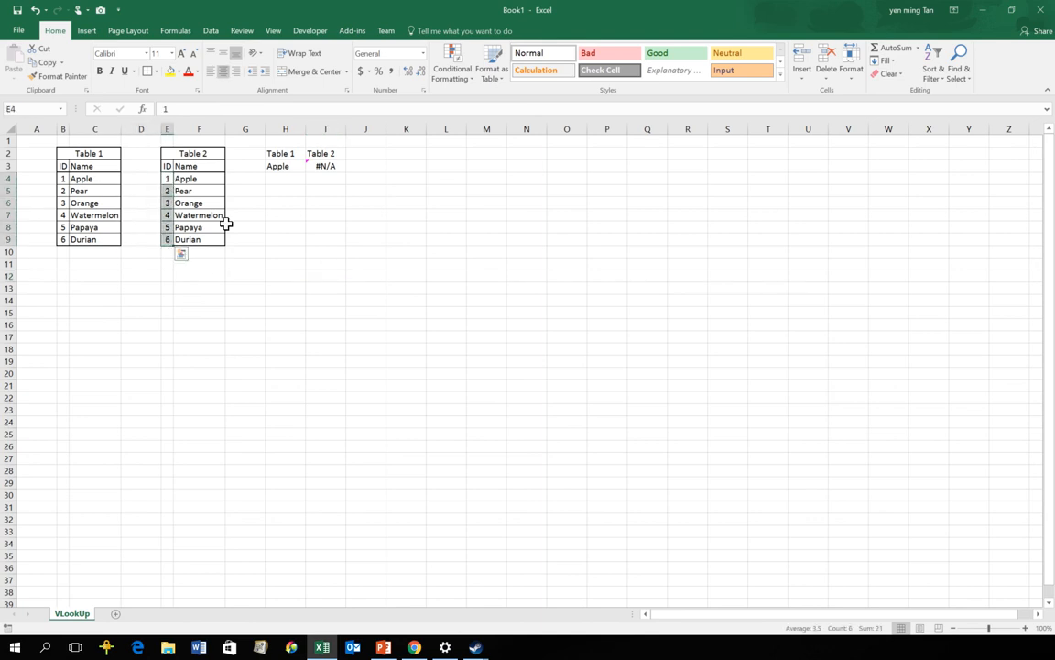
pyautogui.click(252, 213)
pyautogui.click(322, 166)
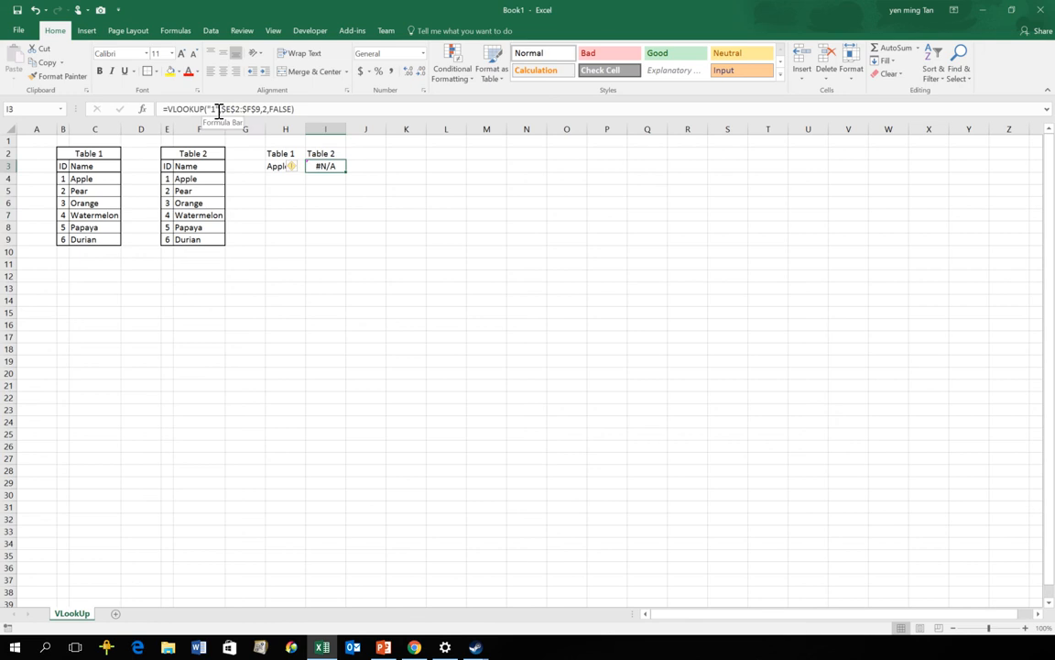
pyautogui.click(219, 111)
pyautogui.press('Delete')
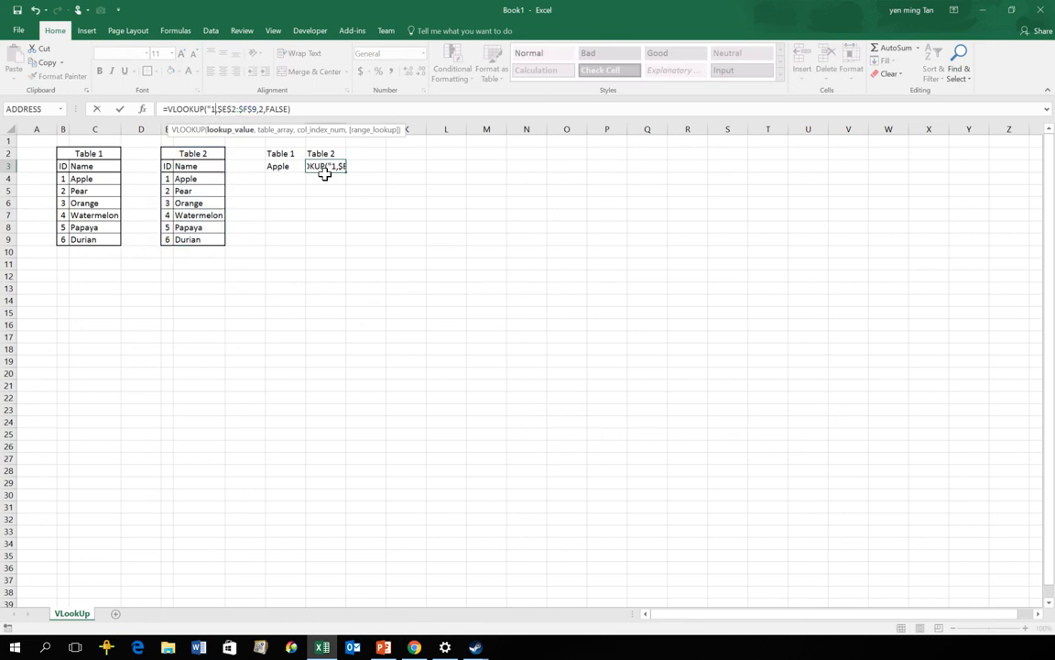
pyautogui.press('BackSpace')
pyautogui.press('Return')
pyautogui.click(355, 228)
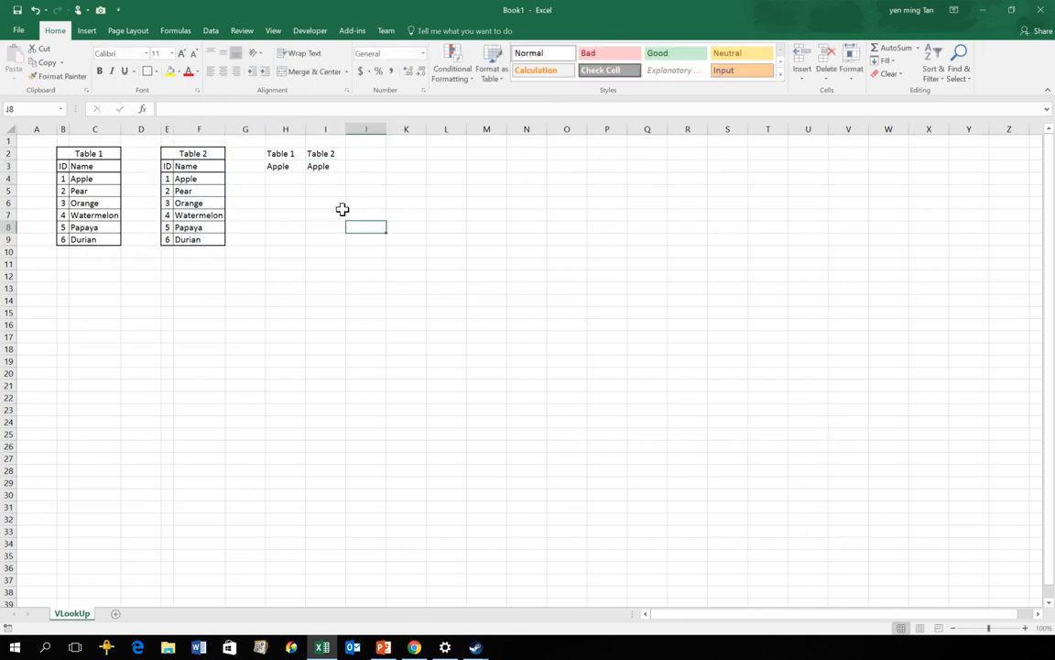
pyautogui.click(323, 167)
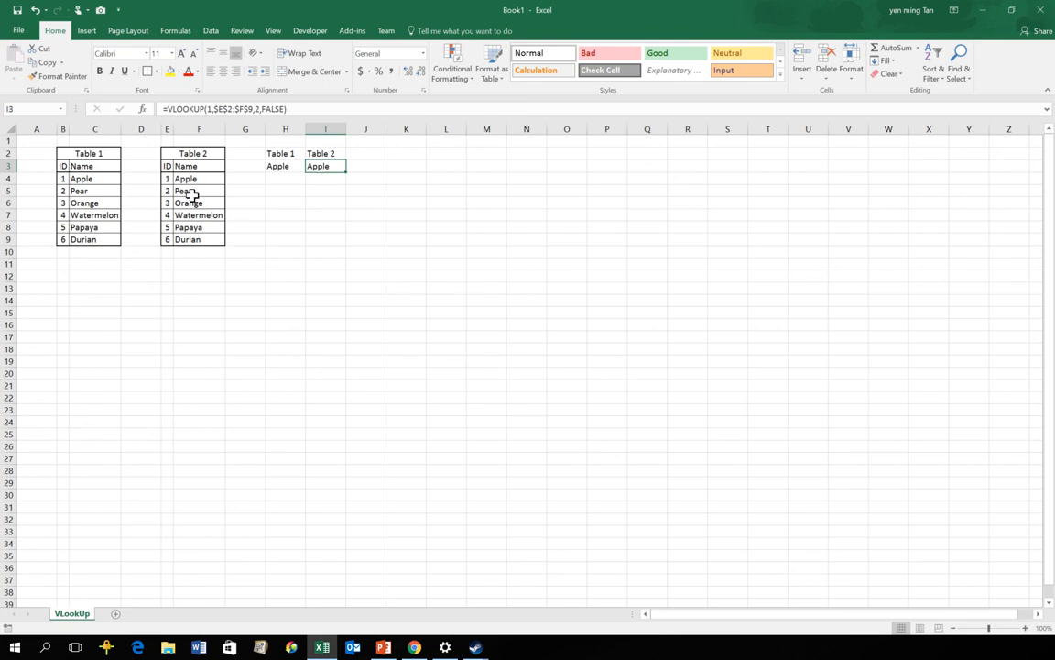
# Undo the last three changes: both lookup-value edits in I3 and the conversion of Table 2's IDs to numbers.
pyautogui.hotkey('ctrl', 'z')
pyautogui.hotkey('ctrl', 'z')
pyautogui.hotkey('ctrl', 'z')
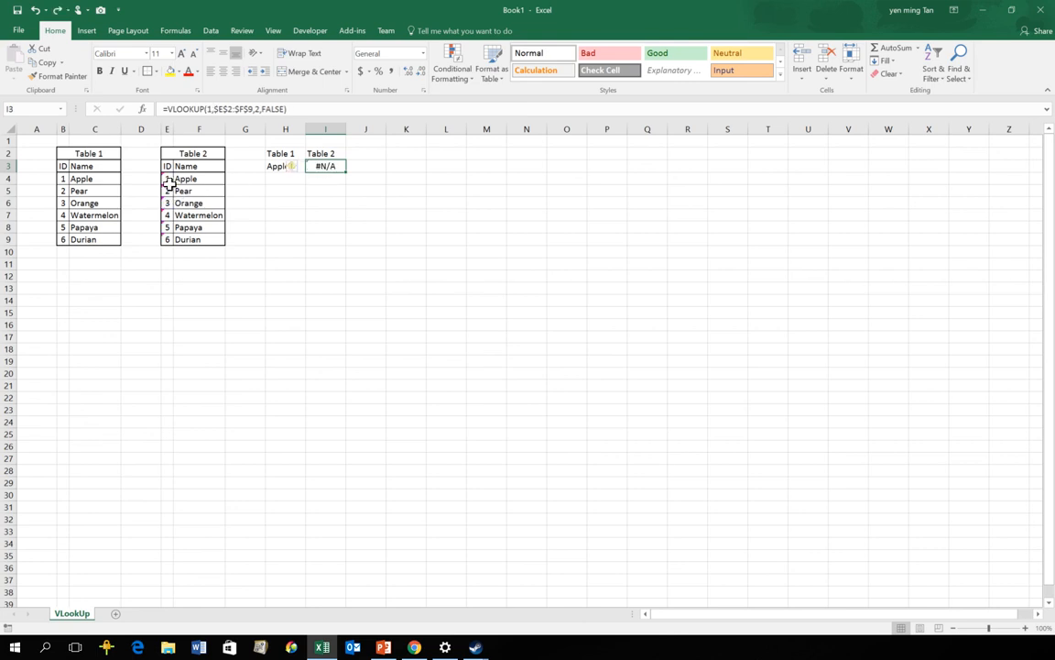
pyautogui.moveTo(169, 183); pyautogui.dragTo(175, 495)
pyautogui.click(337, 385)
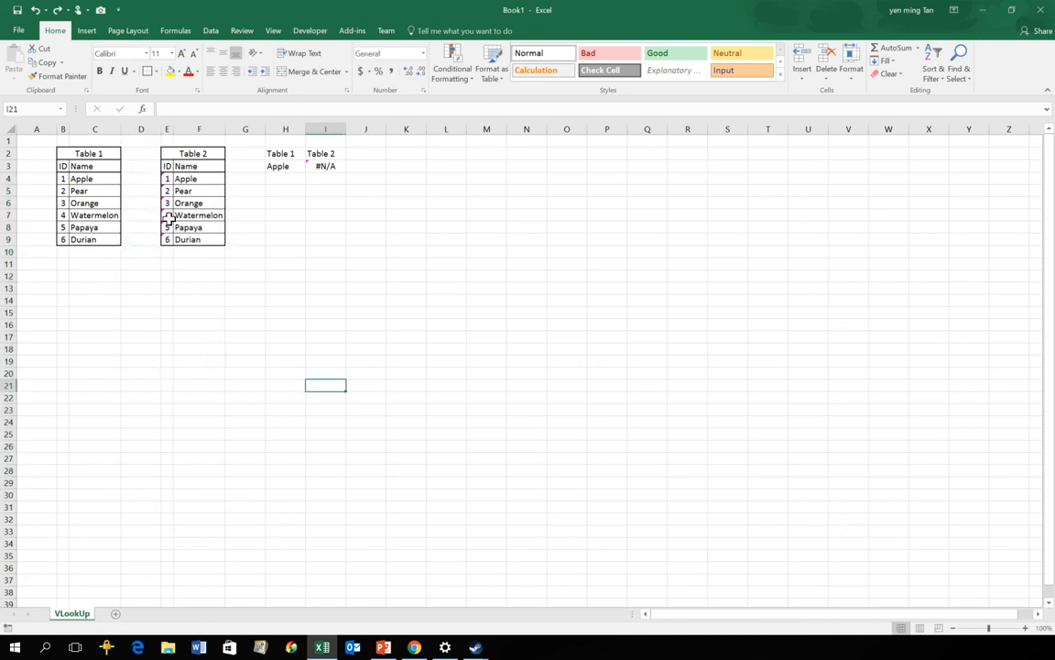
pyautogui.click(141, 176)
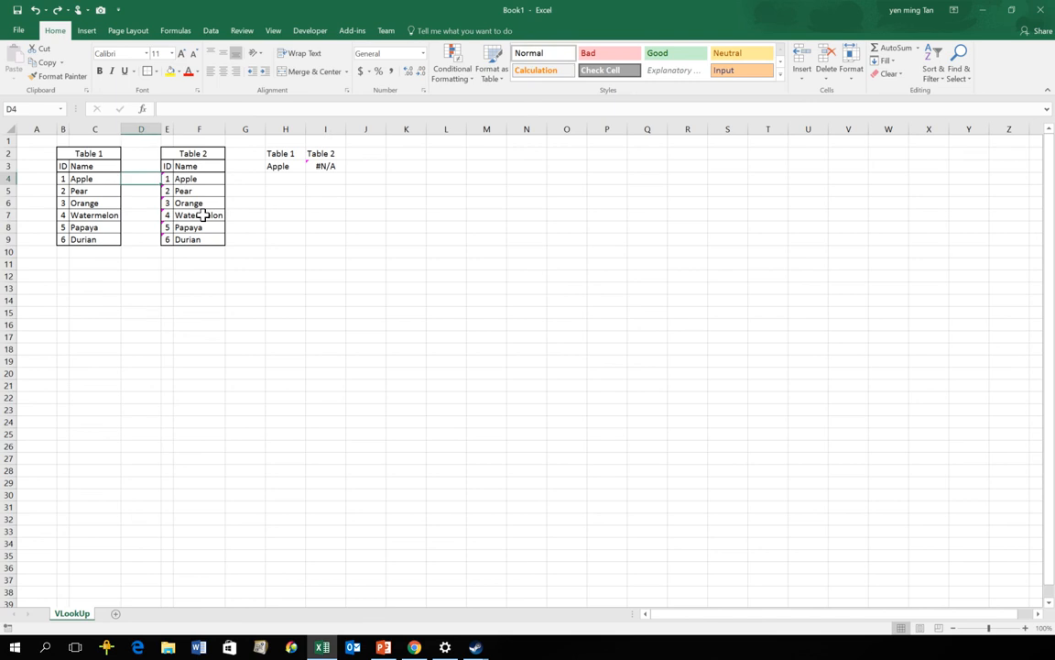
pyautogui.write('=value(')
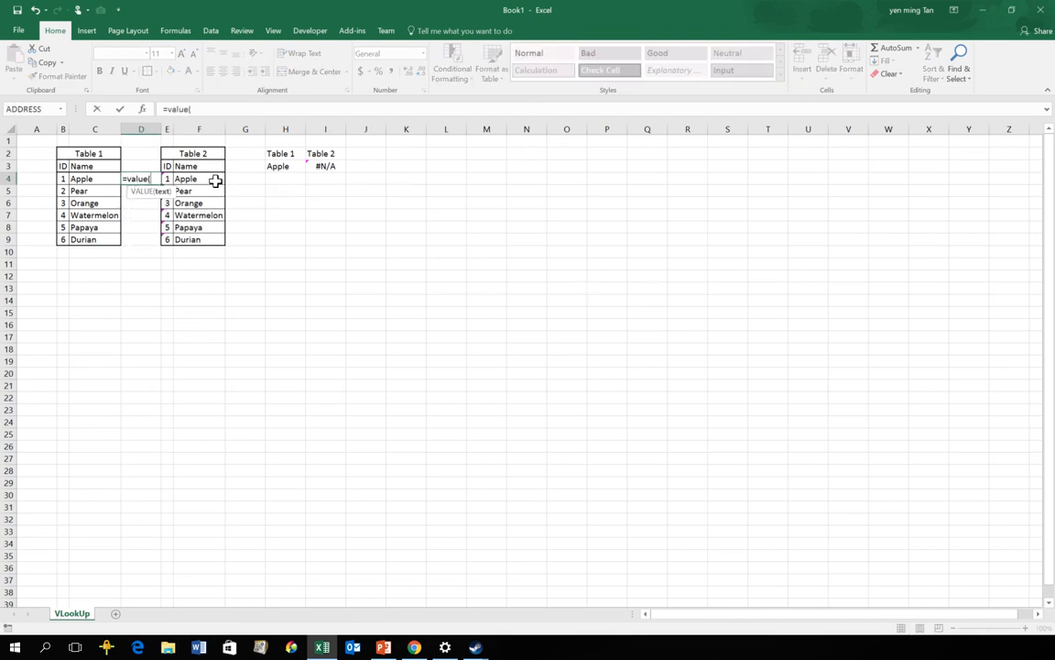
pyautogui.press('BackSpace')
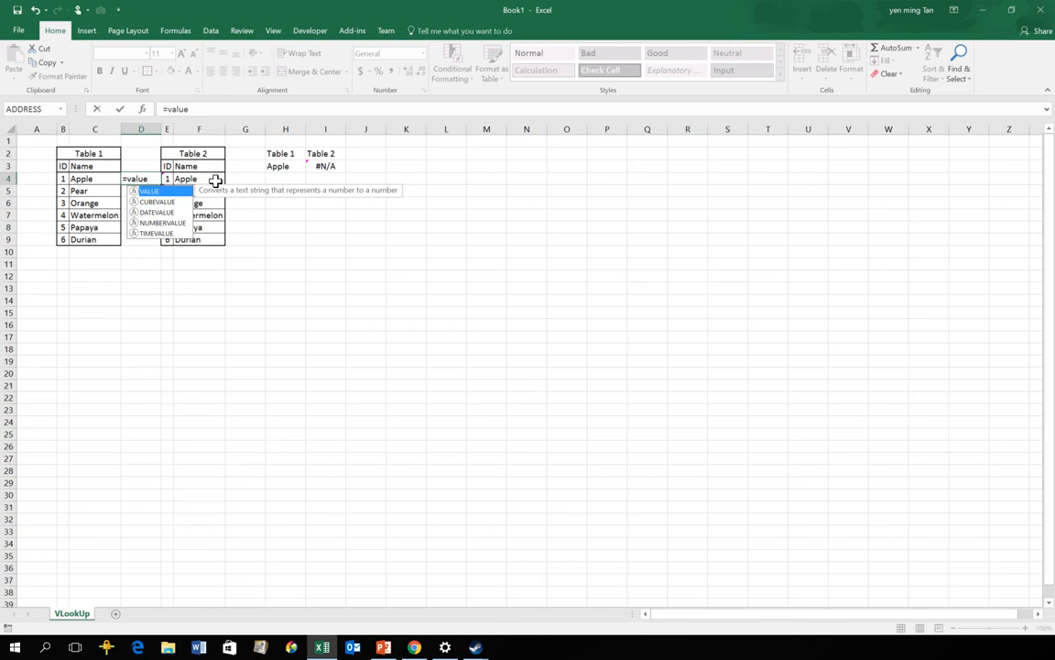
pyautogui.keyDown('shift'); pyautogui.click(428, 212); pyautogui.keyUp('shift')
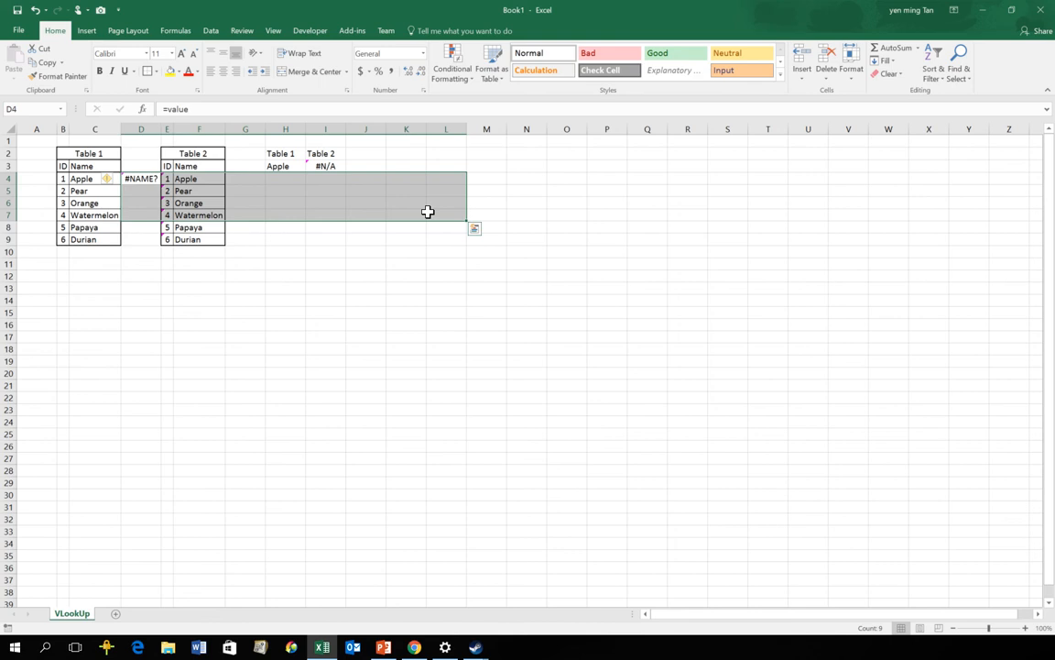
pyautogui.hotkey('alt', 'shift', 'F10')
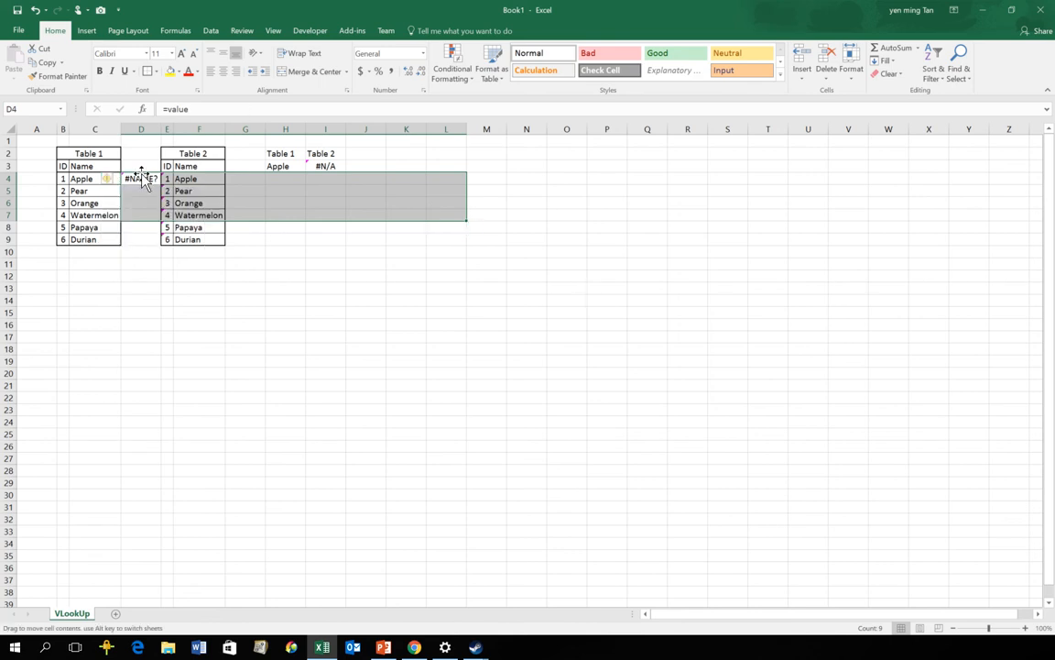
# Enter the formula =VALUE(E4) in D4 to convert Table 2's first ID to a number.
pyautogui.click(142, 178)
pyautogui.write('=value(')
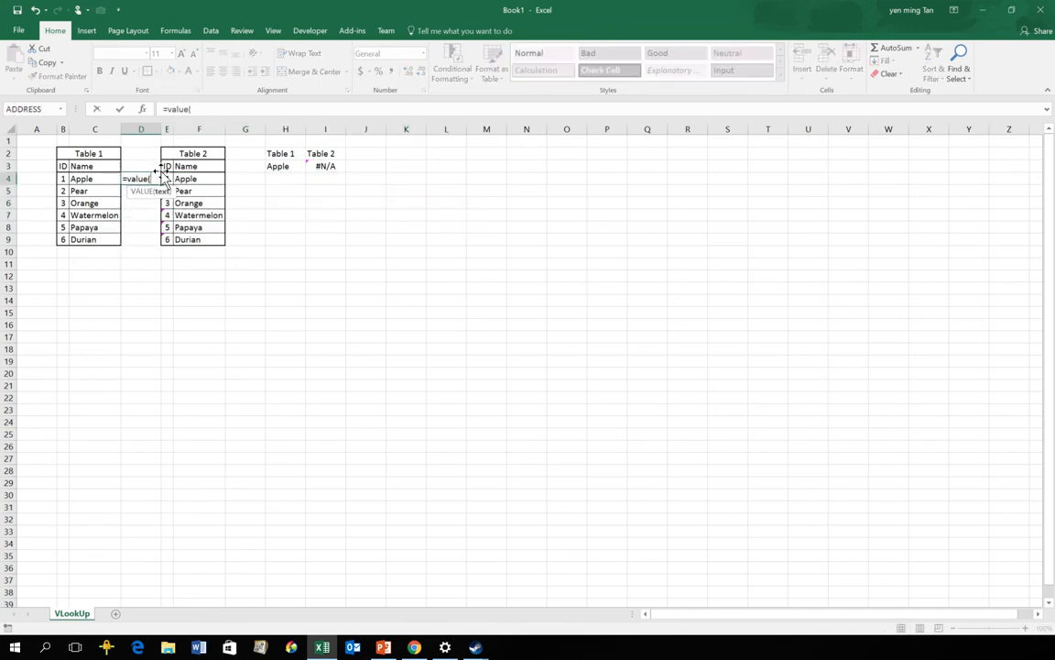
pyautogui.click(165, 178)
pyautogui.press('Return')
pyautogui.press('Up')
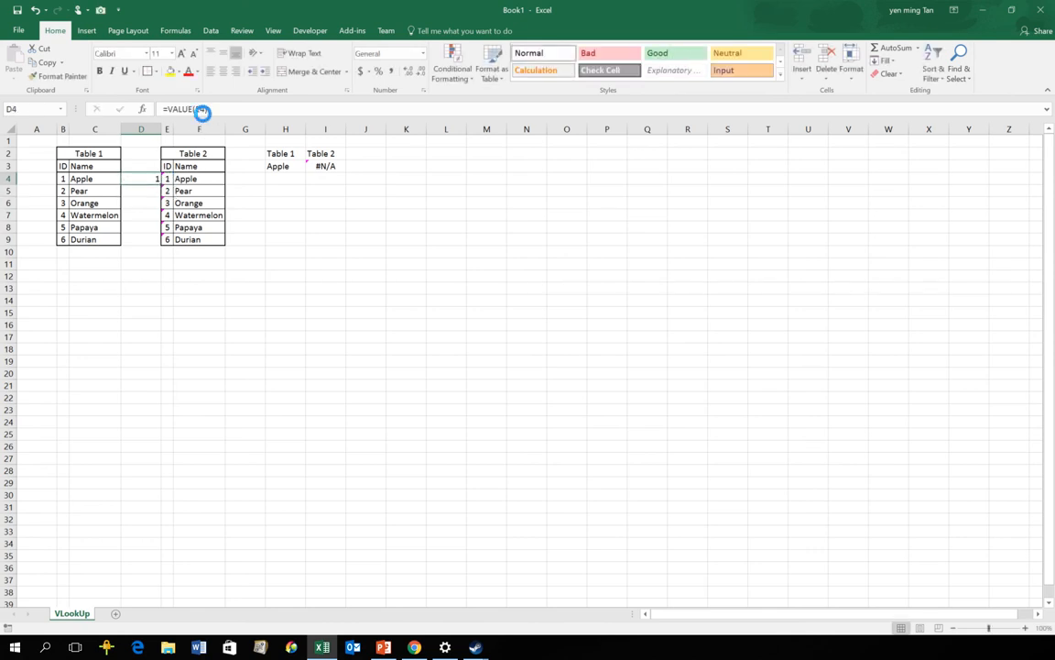
# Copy the VALUE formula from D4 down through D9 so every Table 2 ID is converted.
pyautogui.hotkey('ctrl', 'c')
pyautogui.press('Down')
pyautogui.press('Down')
pyautogui.press('Down')
pyautogui.press('Down')
pyautogui.press('Down')
pyautogui.hotkey('shift', 'Up')
pyautogui.hotkey('shift', 'Up')
pyautogui.hotkey('shift', 'Up')
pyautogui.hotkey('shift', 'Up')
pyautogui.hotkey('shift', 'Up')
pyautogui.press('Return')
# Copy the converted IDs in D4:D9 and paste them as values only over Table 2's IDs in E4:E9.
pyautogui.hotkey('shift', 'Down')
pyautogui.hotkey('shift', 'Down')
pyautogui.hotkey('shift', 'Down')
pyautogui.hotkey('shift', 'Down')
pyautogui.hotkey('shift', 'Down')
pyautogui.hotkey('ctrl', 'c')
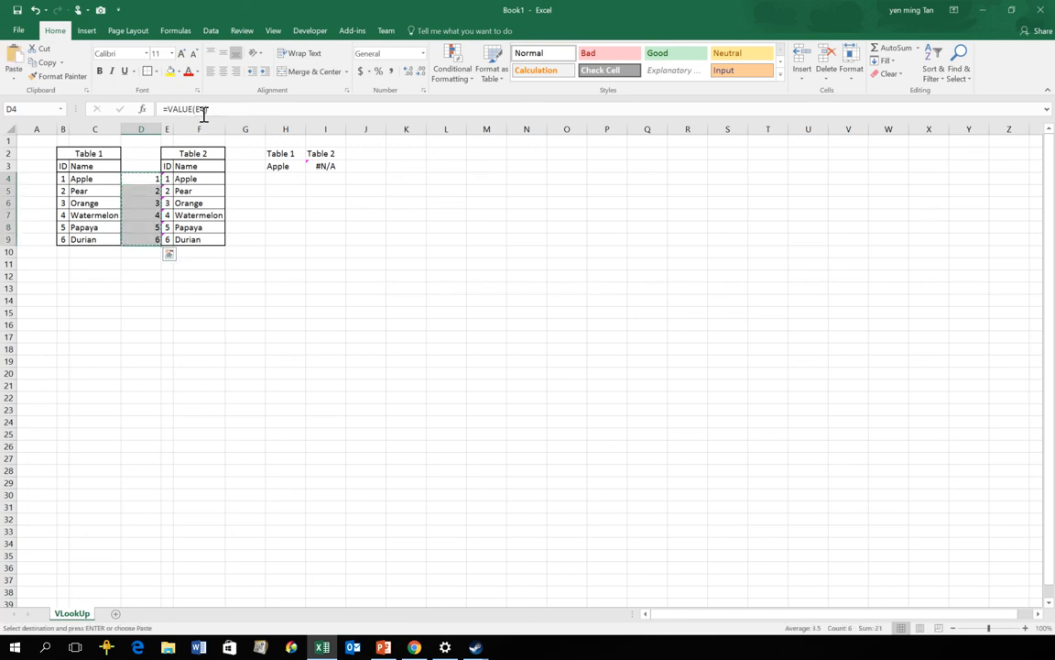
pyautogui.press('Right')
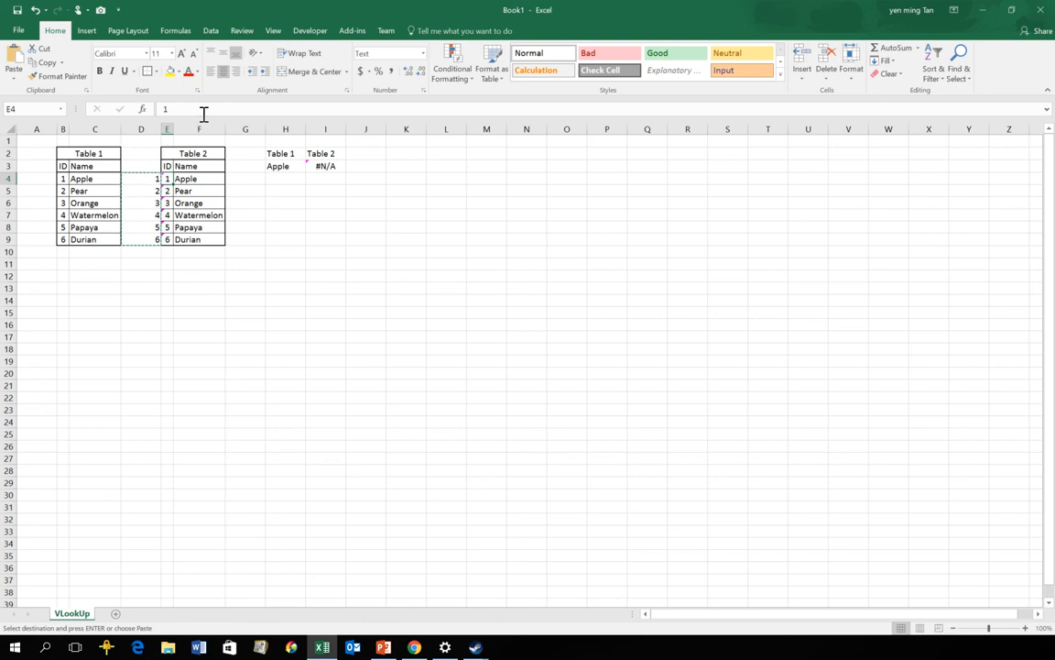
pyautogui.hotkey('alt', 'h')
pyautogui.press('v')
pyautogui.press('s')
pyautogui.press('v')
pyautogui.moveTo(334, 114); pyautogui.dragTo(504, 195)
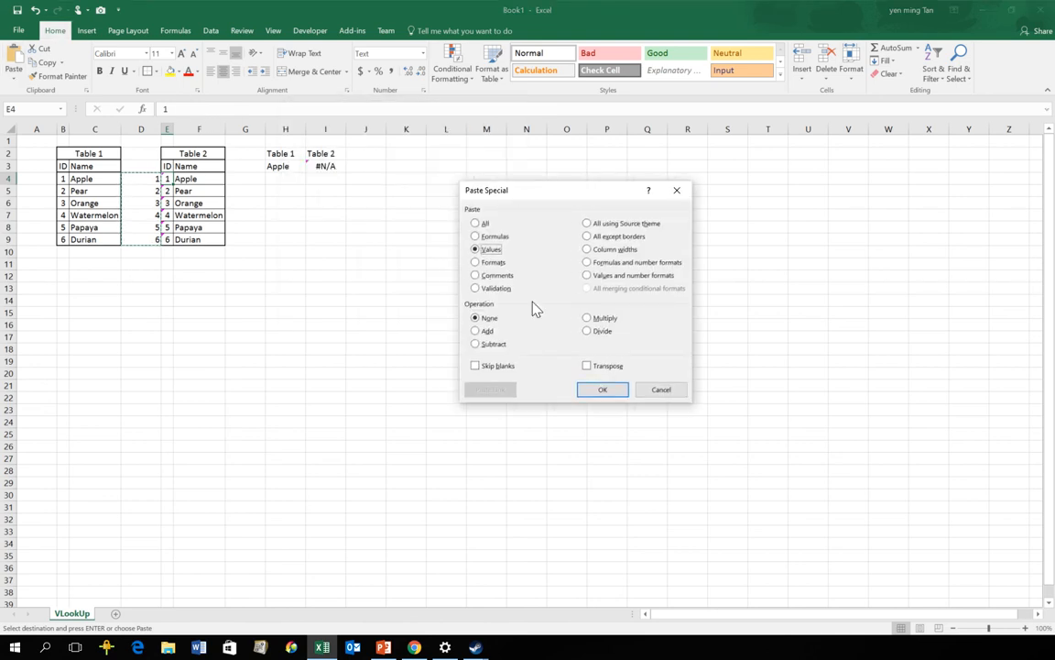
pyautogui.click(605, 388)
pyautogui.click(168, 288)
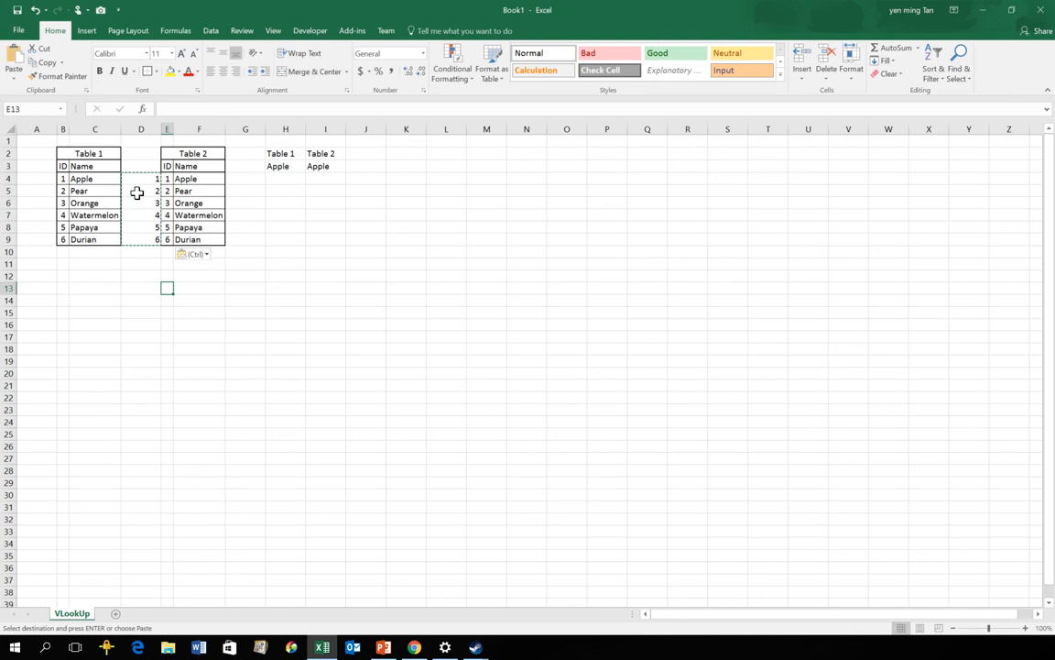
# Clear the helper formulas by deleting all contents of column D.
pyautogui.click(137, 192)
pyautogui.click(148, 126)
pyautogui.press('Delete')
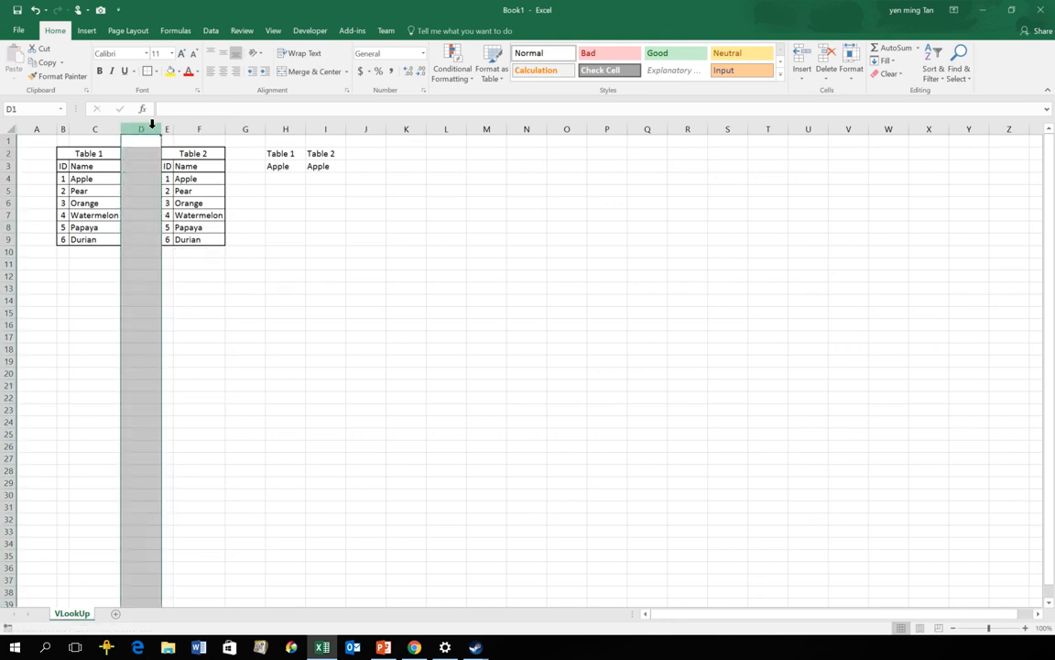
# Examine Table 2's ID cells E4:E9 and the two VLOOKUP results in H2:I3.
pyautogui.click(195, 214)
pyautogui.click(164, 180)
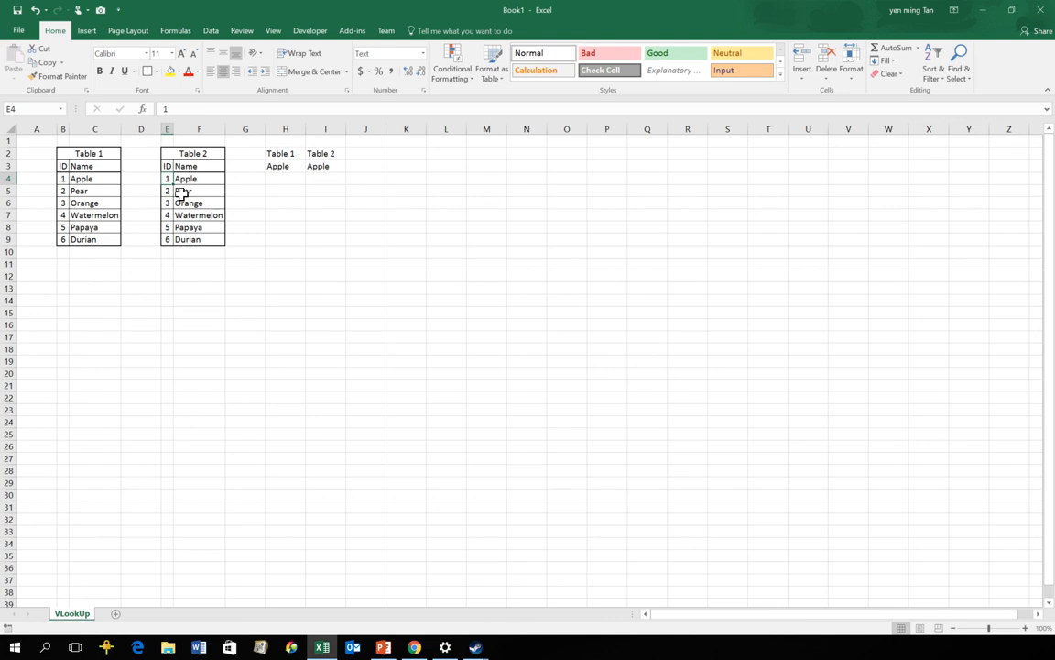
pyautogui.click(370, 176)
pyautogui.click(311, 166)
pyautogui.moveTo(275, 154); pyautogui.dragTo(331, 206)
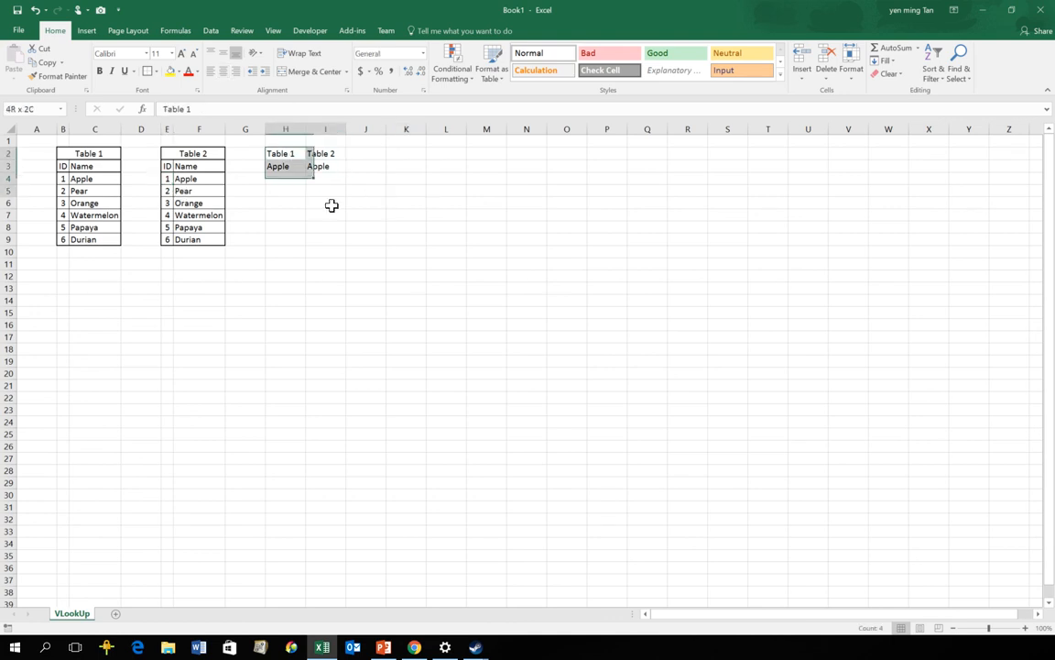
pyautogui.click(410, 236)
pyautogui.moveTo(283, 129); pyautogui.dragTo(318, 131)
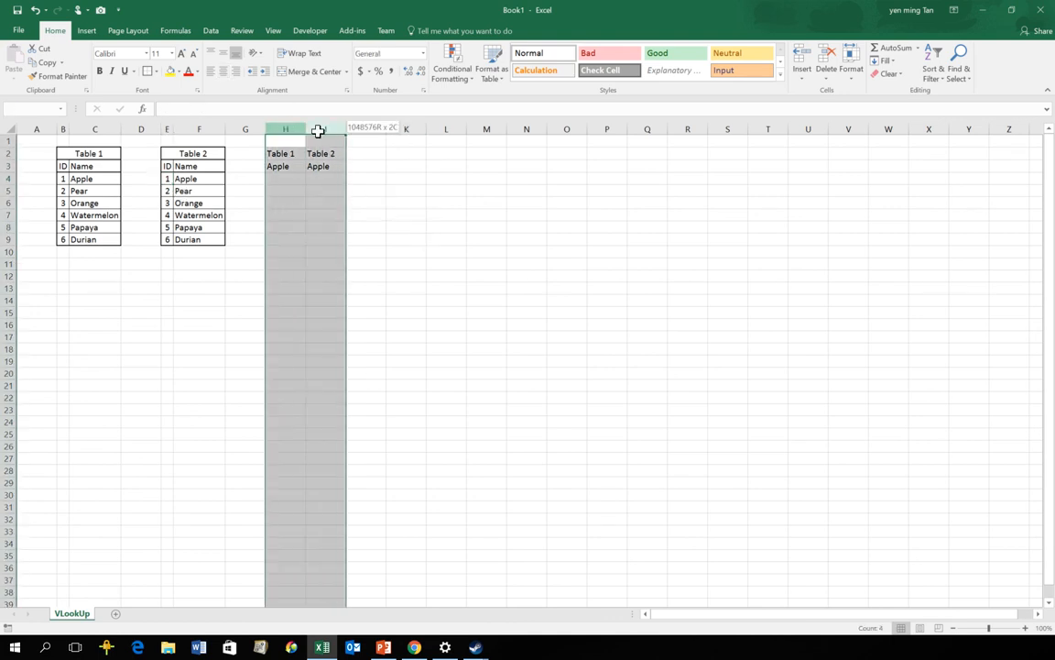
pyautogui.click(353, 195)
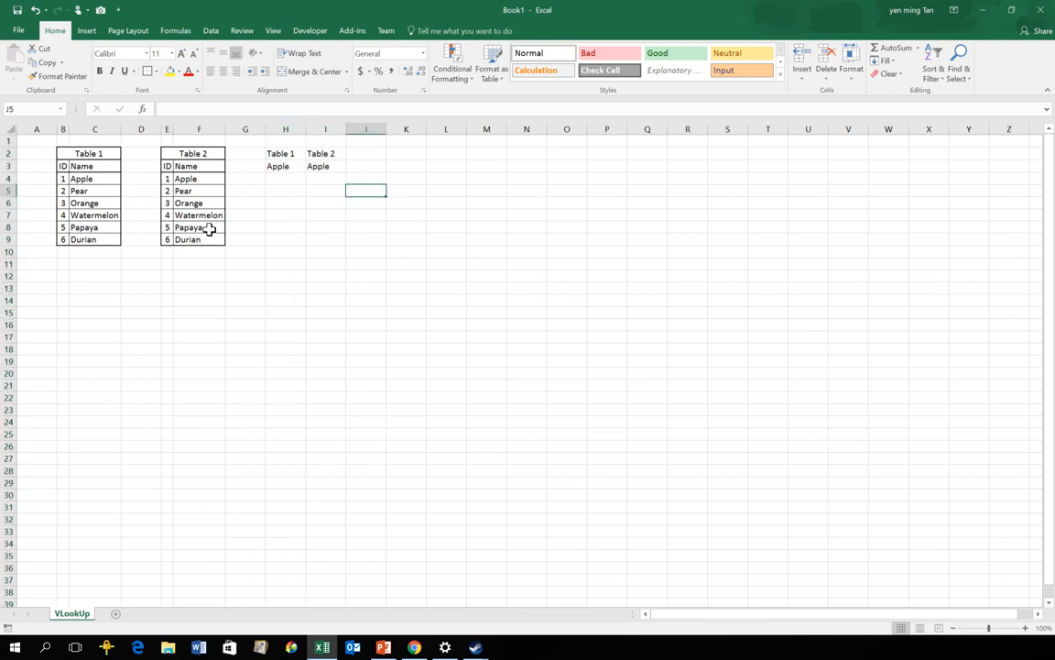
pyautogui.moveTo(168, 183); pyautogui.dragTo(163, 250)
pyautogui.click(146, 179)
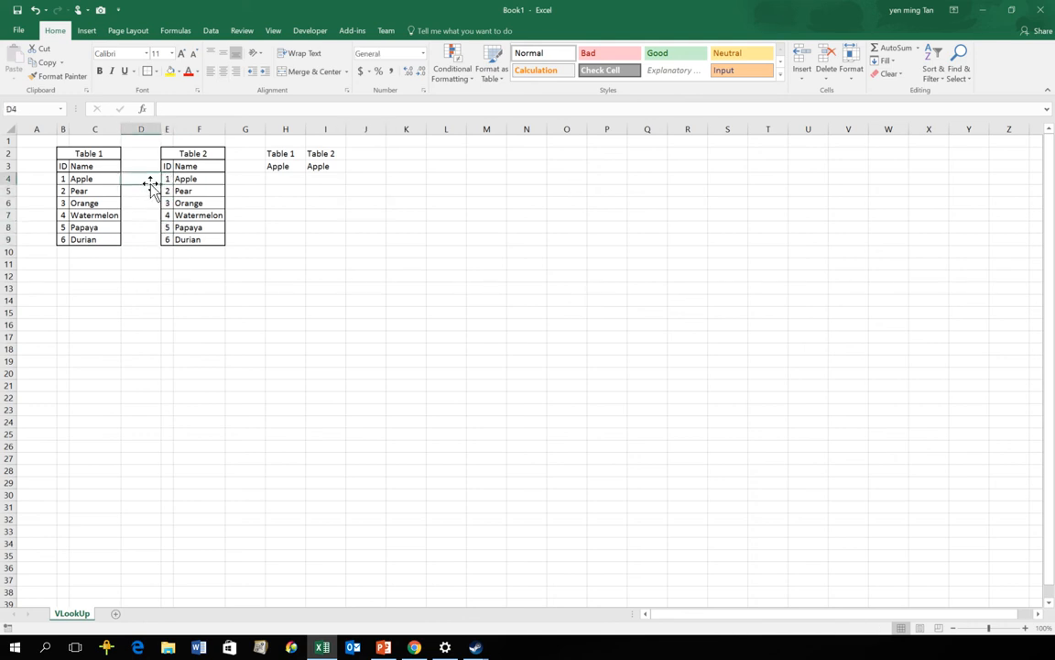